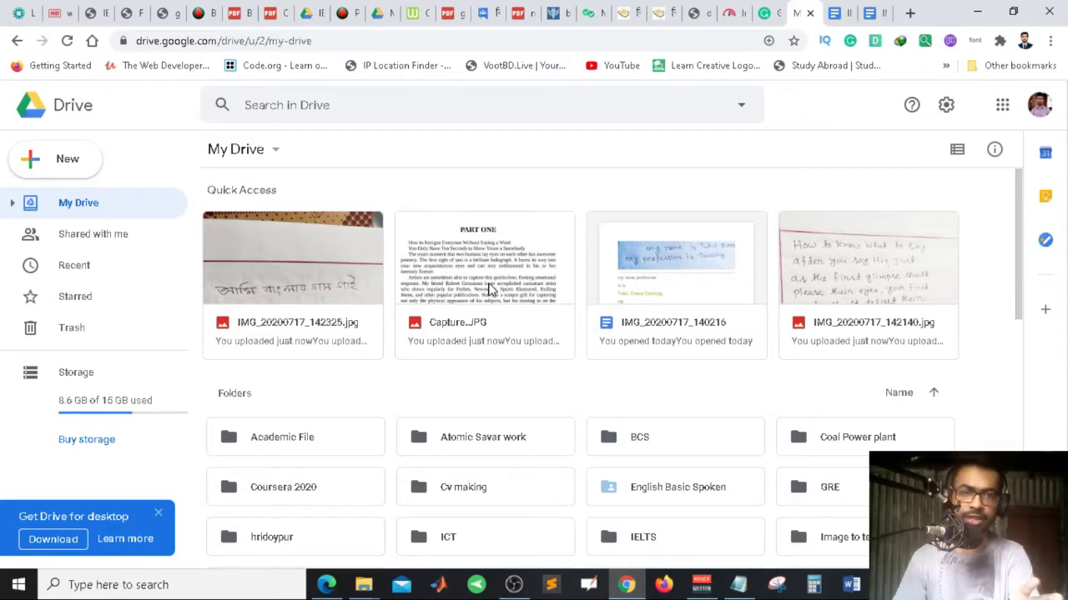
left_click(490, 289)
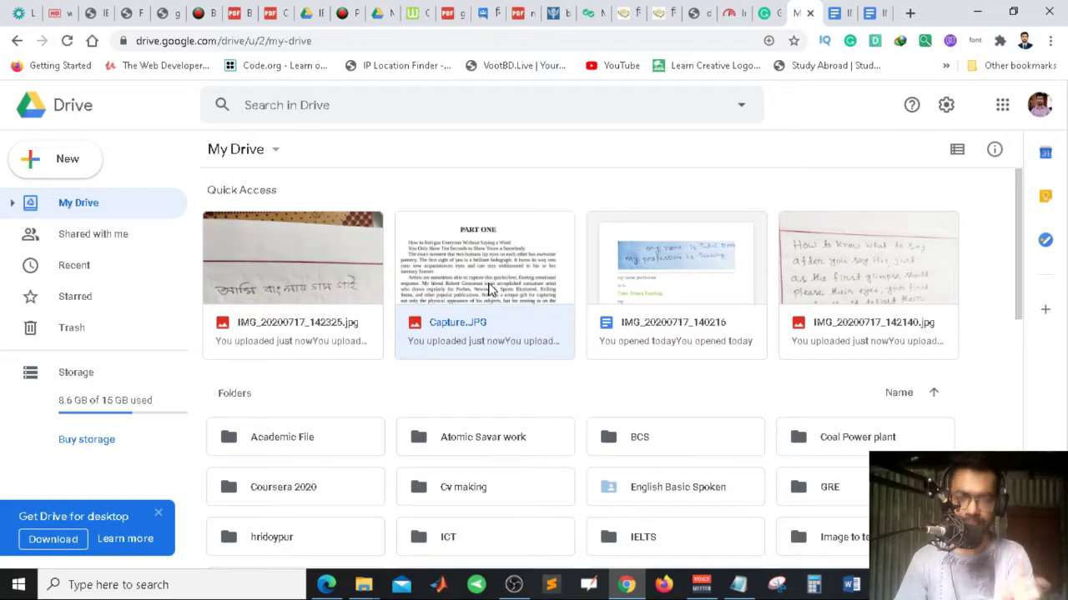
right_click(491, 289)
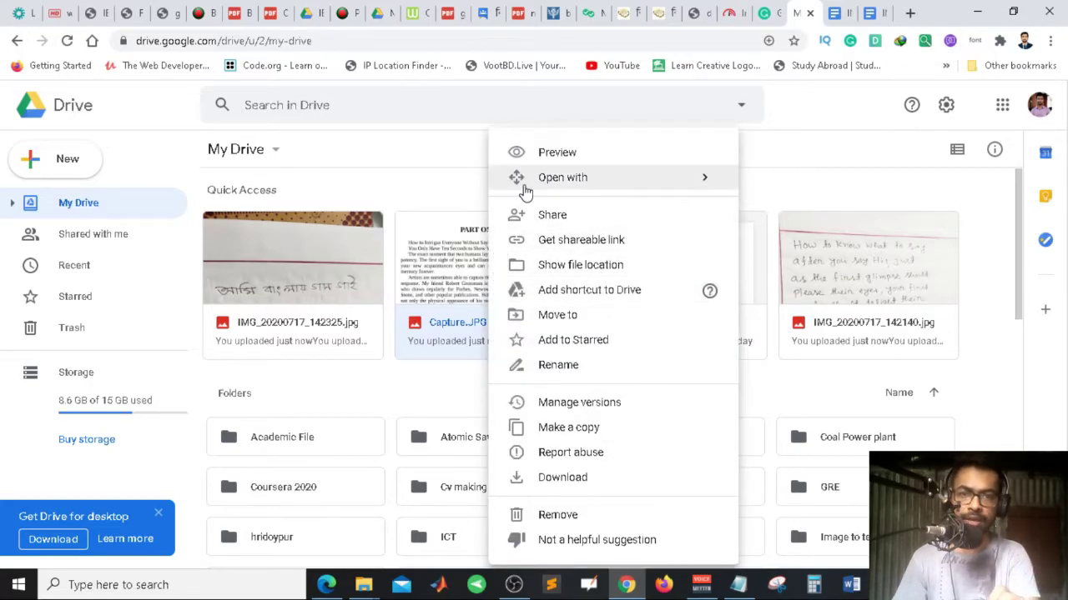
mouse_move(528, 187)
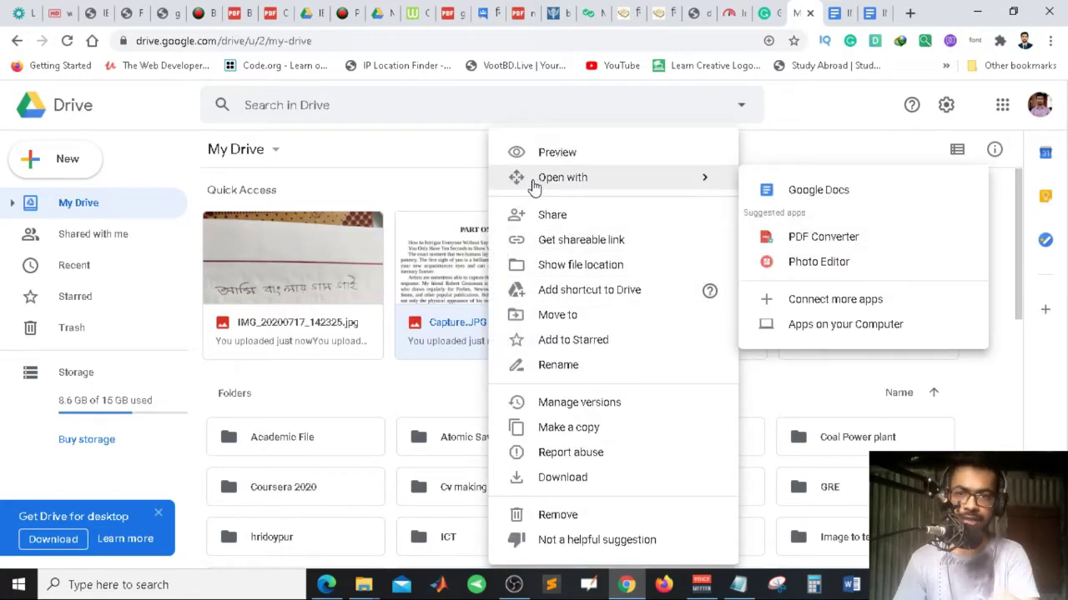
left_click(440, 240)
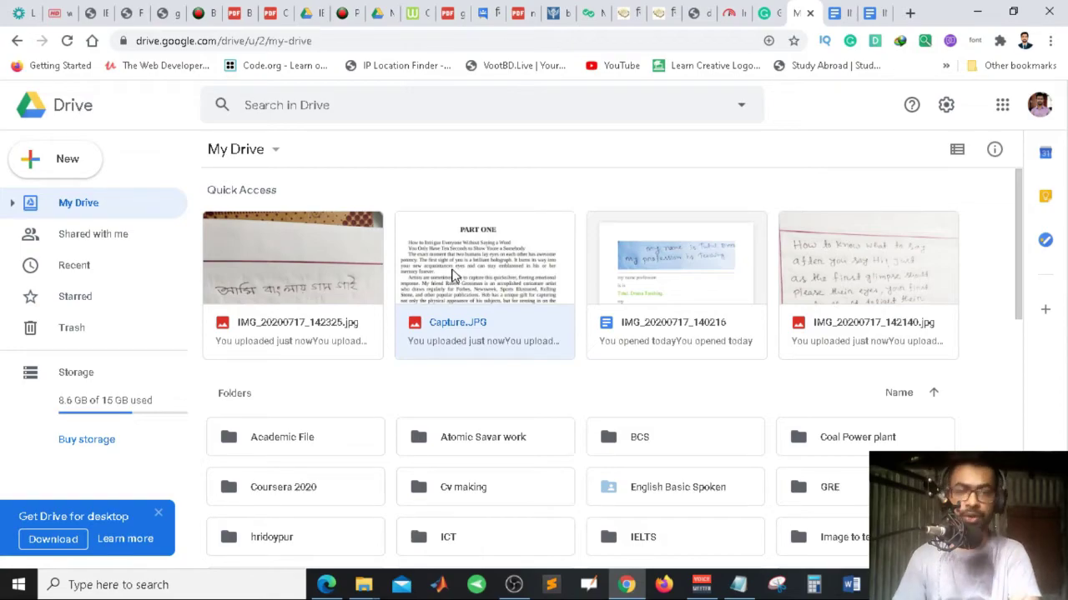
Step: Open the Capture.JPG image from My Drive with Google Docs to extract its text
right_click(455, 276)
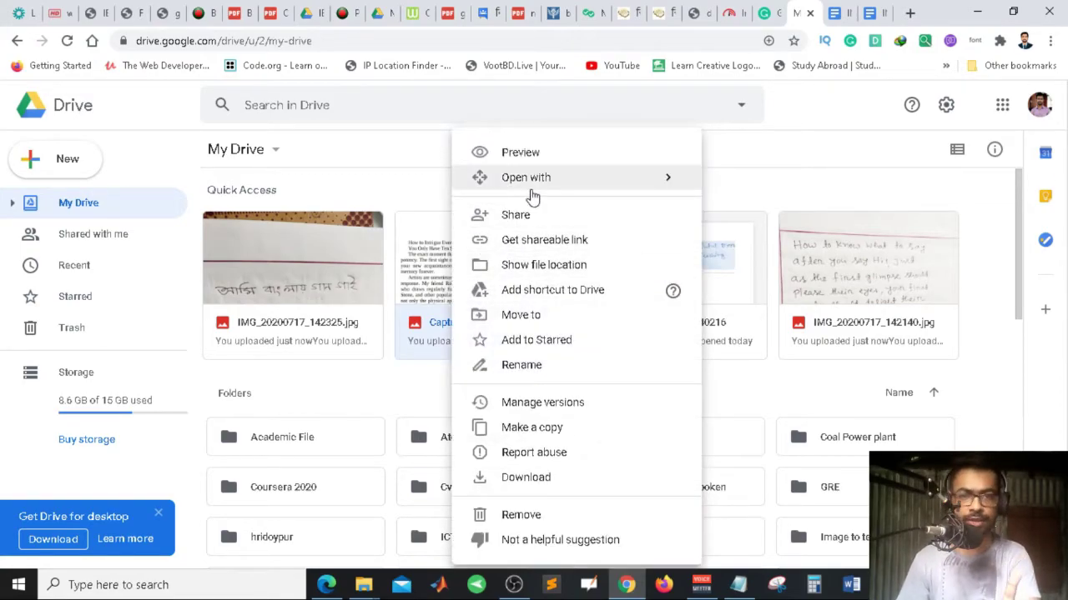
mouse_move(532, 193)
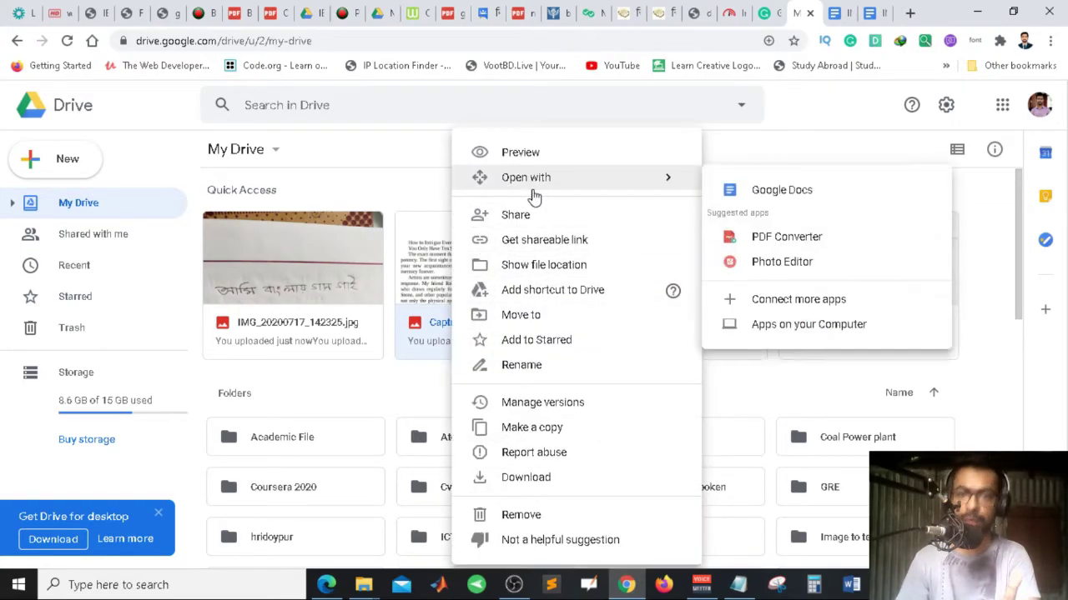
left_click(762, 196)
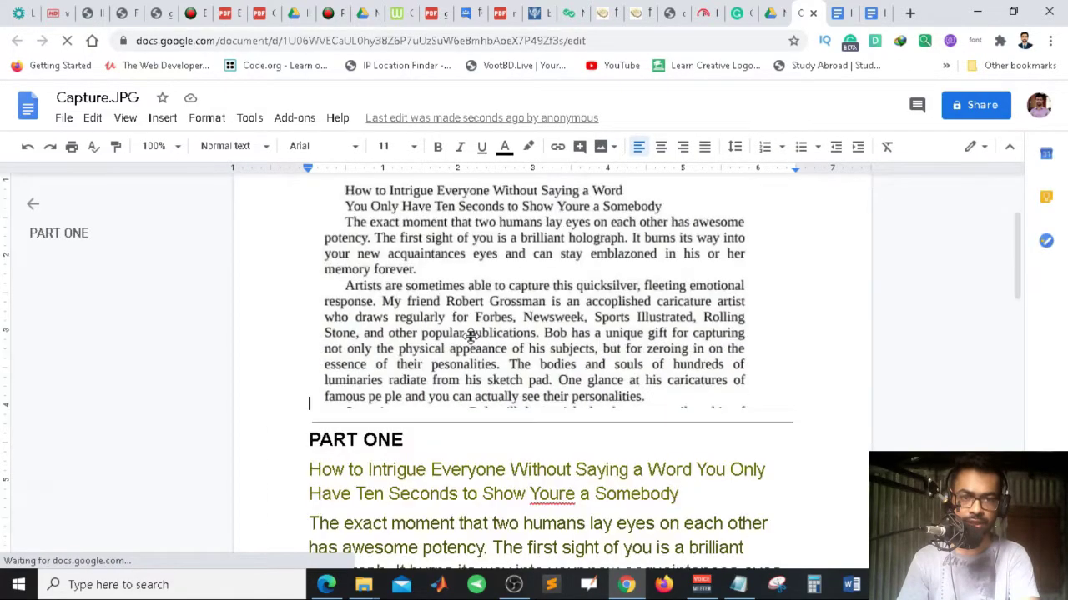
Step: Review the extracted text below the image and correct "Youre" to the suggested "You're" in the opening sentence
scroll(471, 336, "down", 4)
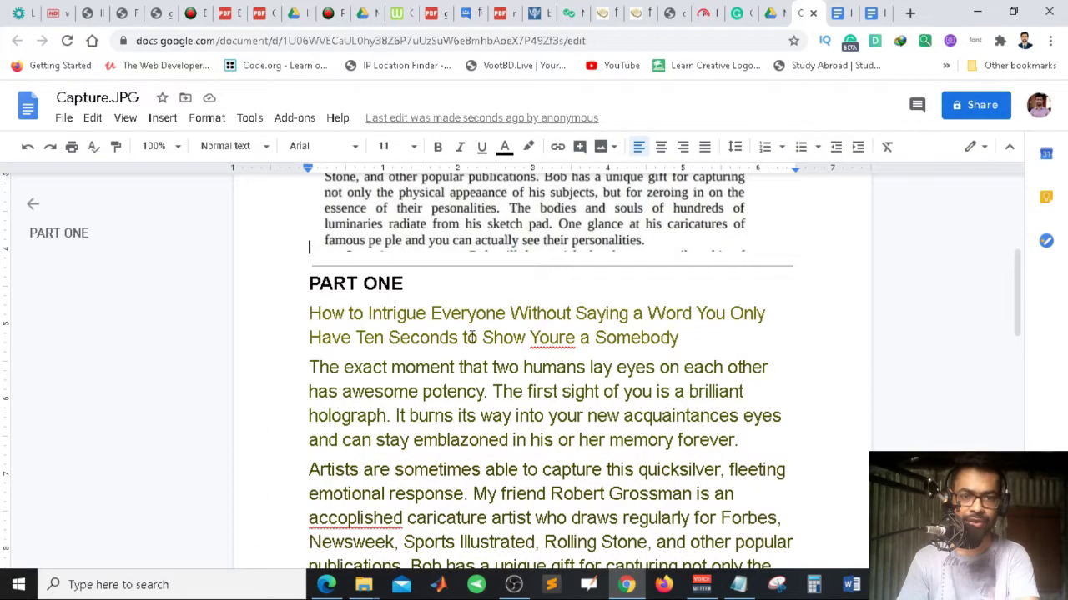
scroll(470, 337, "down", 2)
scroll(482, 391, "up", 2)
scroll(482, 391, "up", 2)
scroll(494, 361, "down", 2)
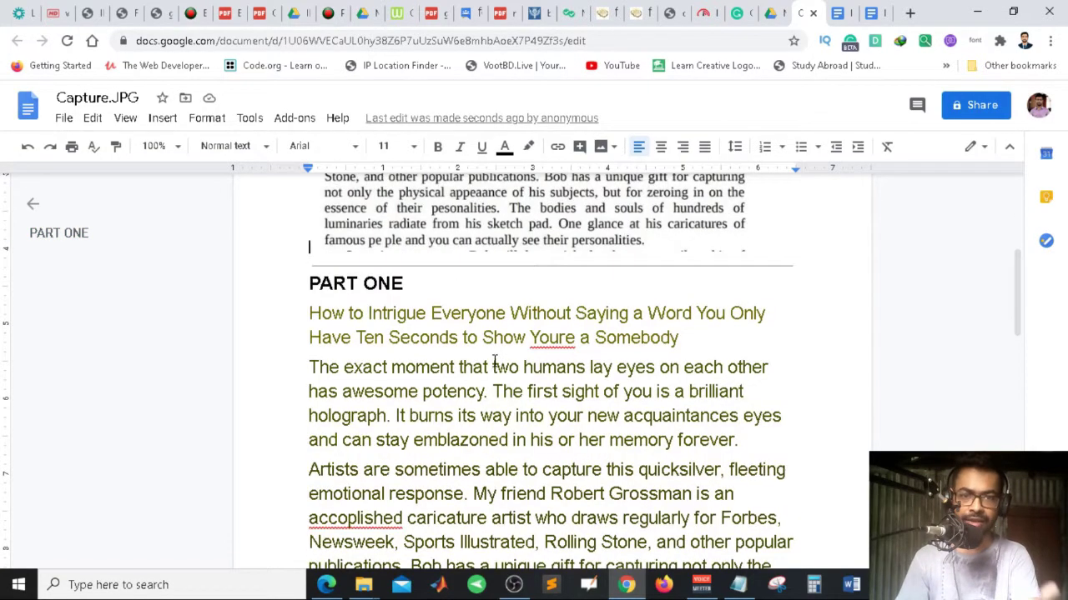
scroll(487, 355, "down", 2)
scroll(484, 384, "up", 2)
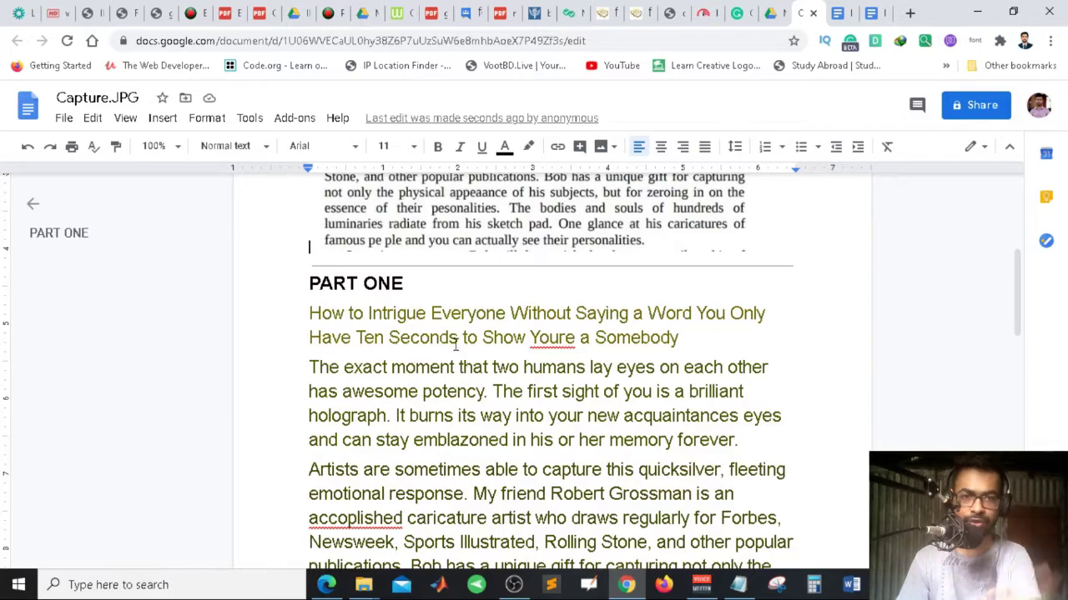
left_click(559, 340)
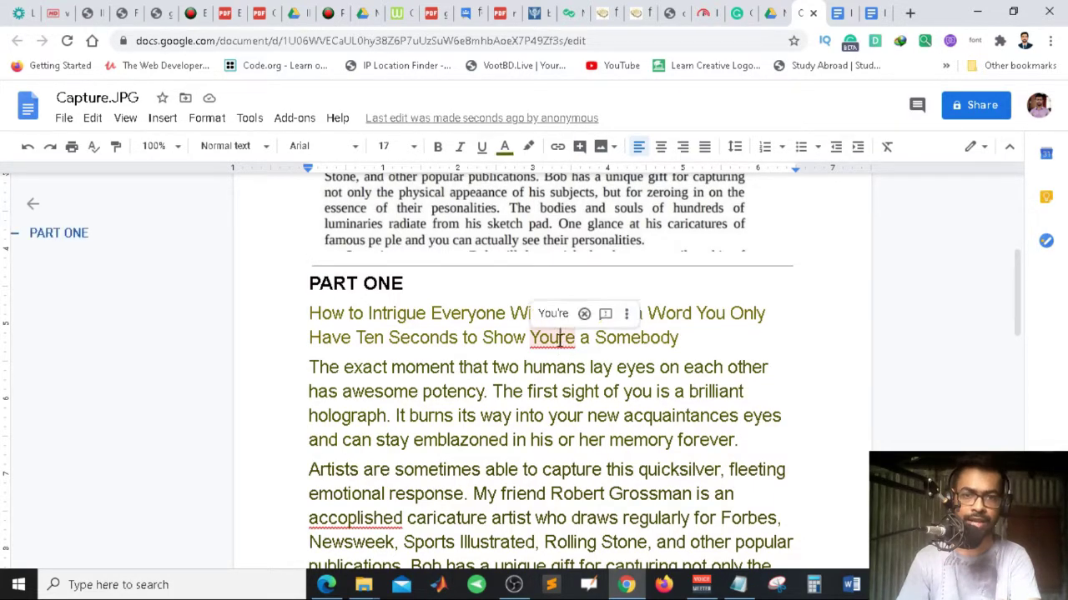
left_click(553, 314)
Step: Accept the spelling suggestions "accomplished" and "appearance" for the two misspelled words in the paragraph beginning "Artists are sometimes"
scroll(519, 382, "down", 2)
left_click(386, 361)
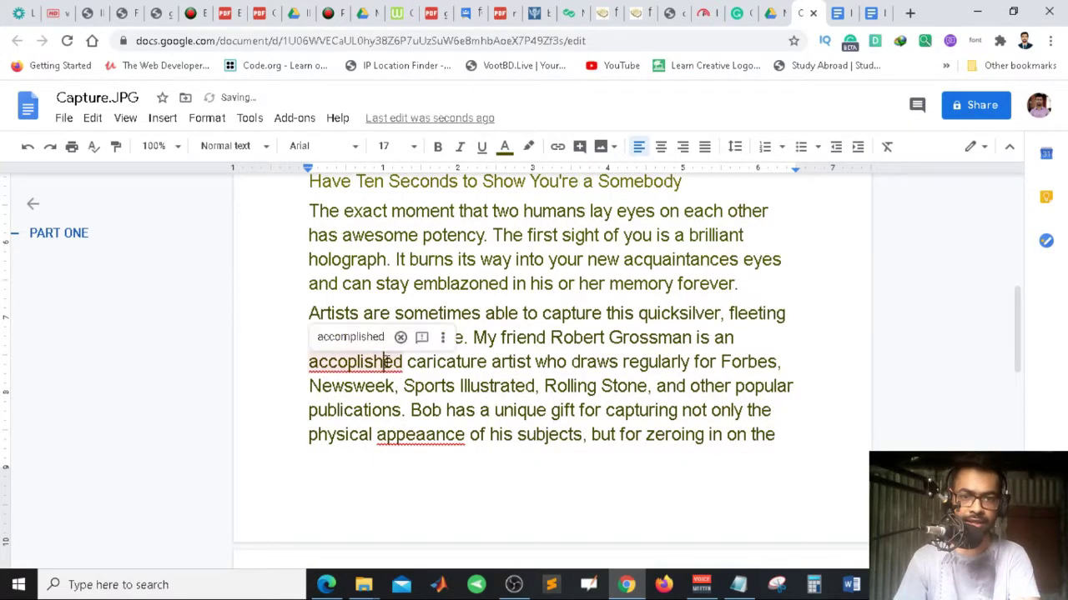
left_click(351, 336)
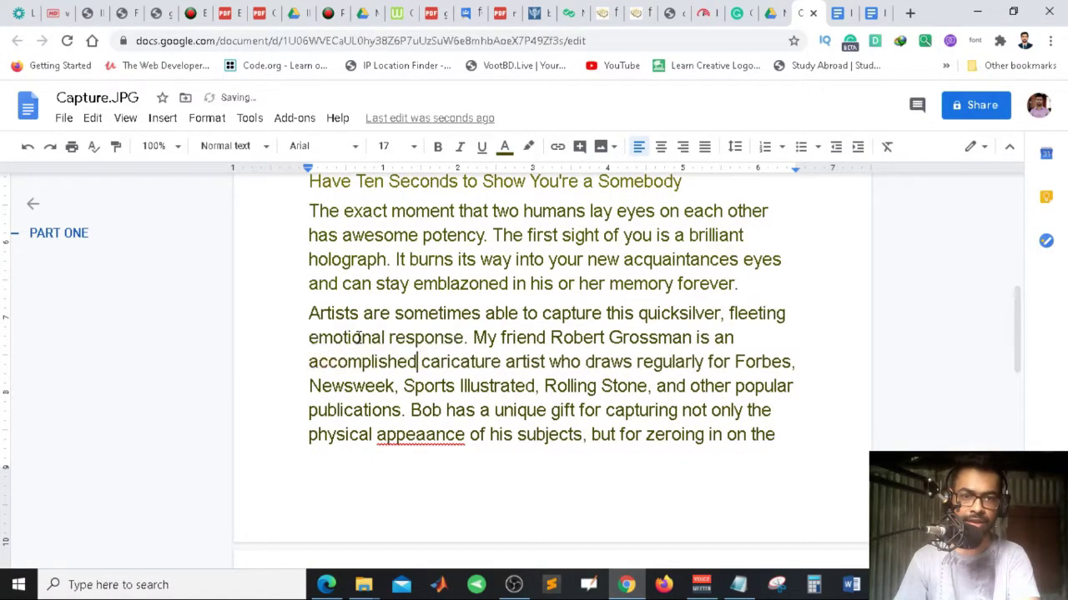
left_click(421, 442)
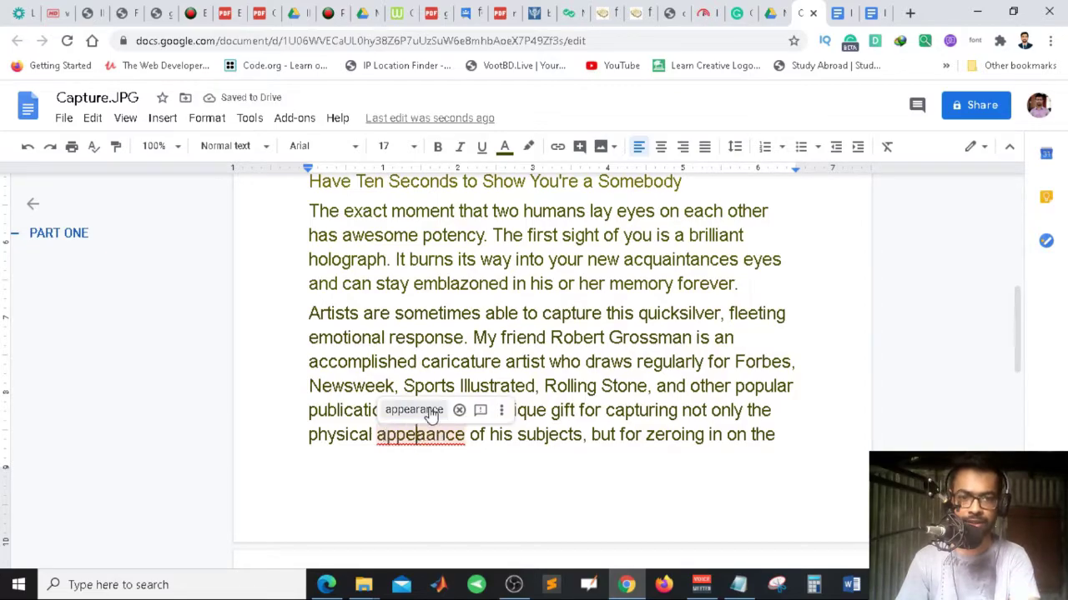
left_click(429, 414)
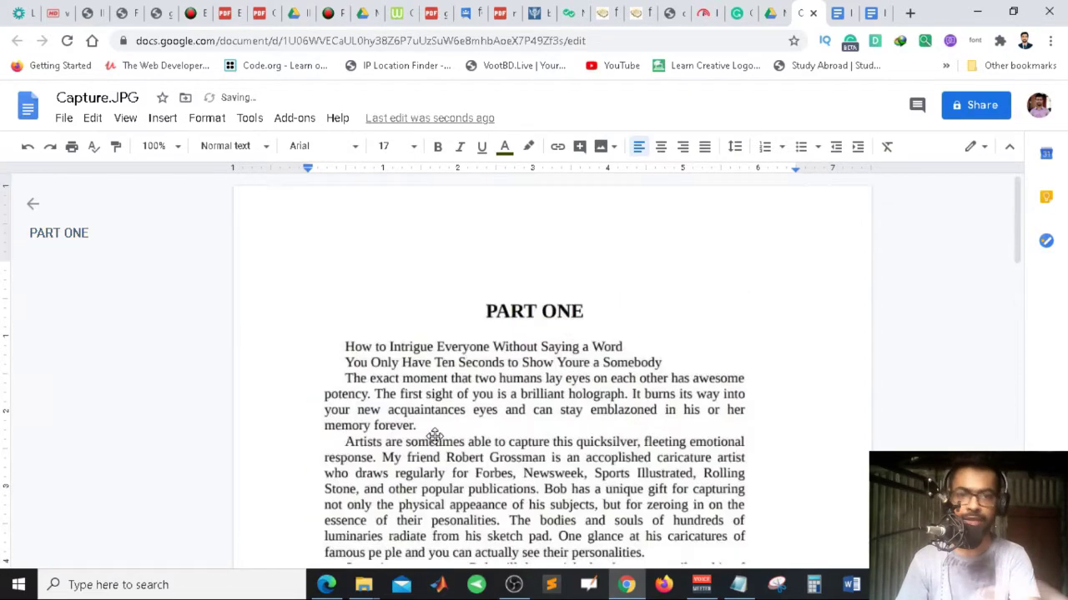
Step: Clear the formatting of all extracted text below the PART ONE heading, dismissing the grammar suggestions notice
scroll(433, 442, "up", 5)
scroll(417, 400, "down", 3)
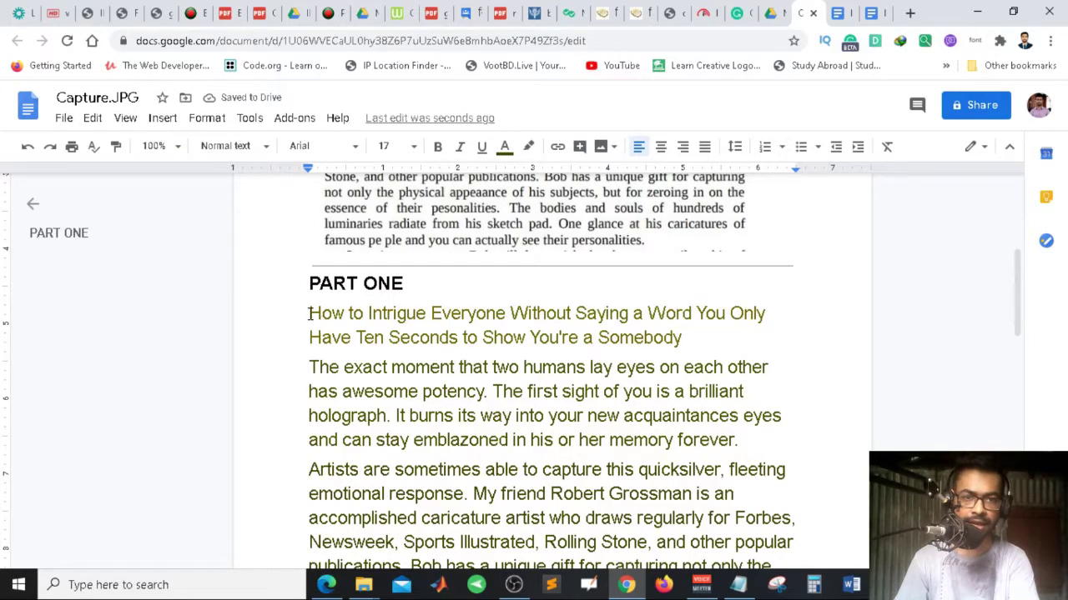
scroll(310, 314, "down", 2)
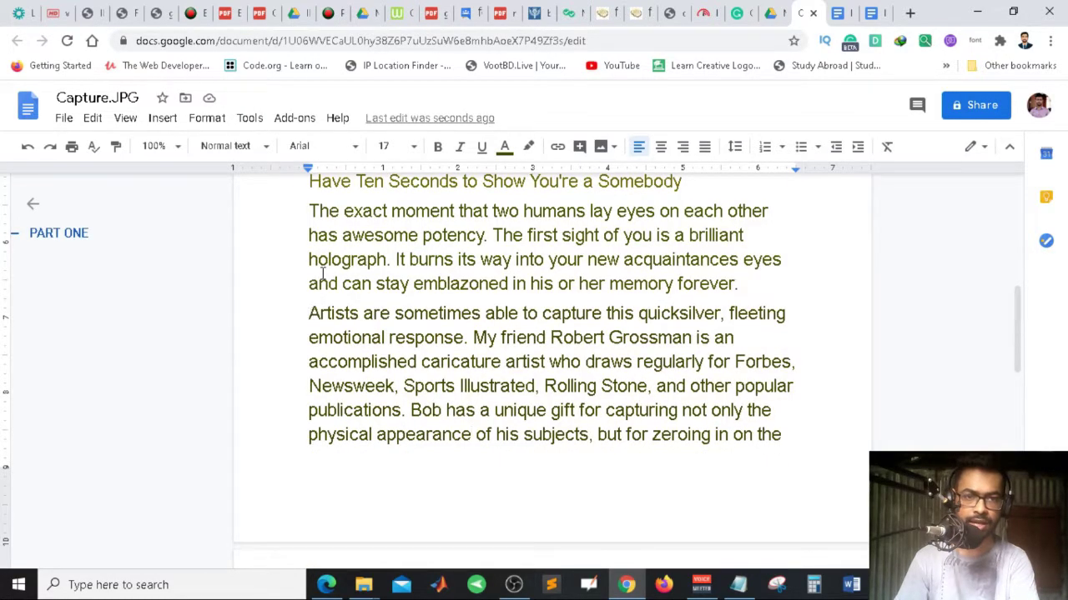
scroll(322, 275, "up", 2)
left_click_drag(310, 309, 671, 420)
left_click(598, 396)
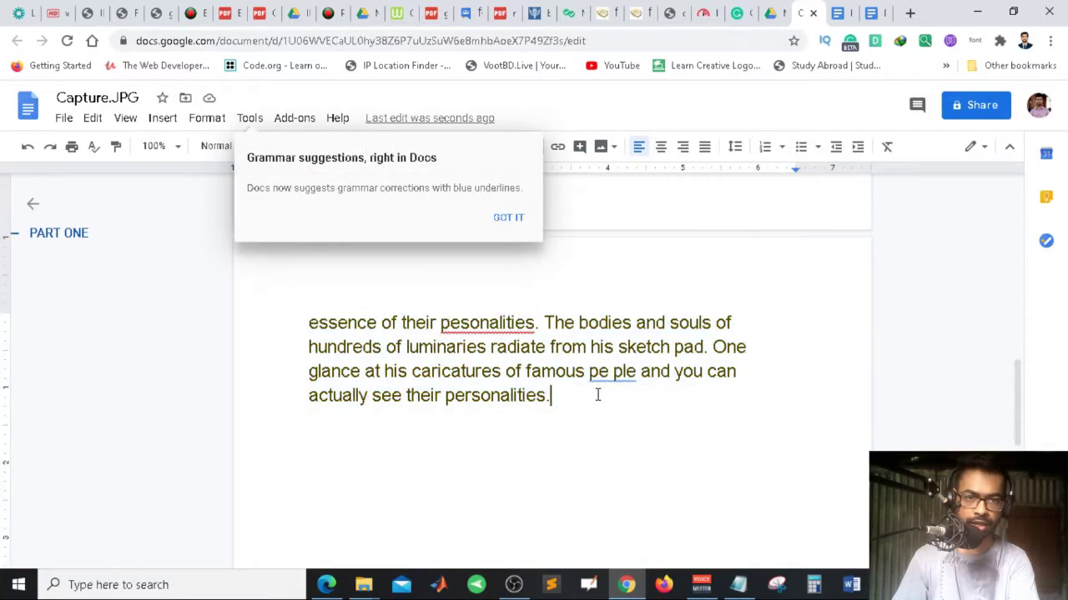
left_click(508, 217)
left_click_drag(552, 395, 306, 316)
scroll(298, 331, "up", 5)
key("ctrl+space")
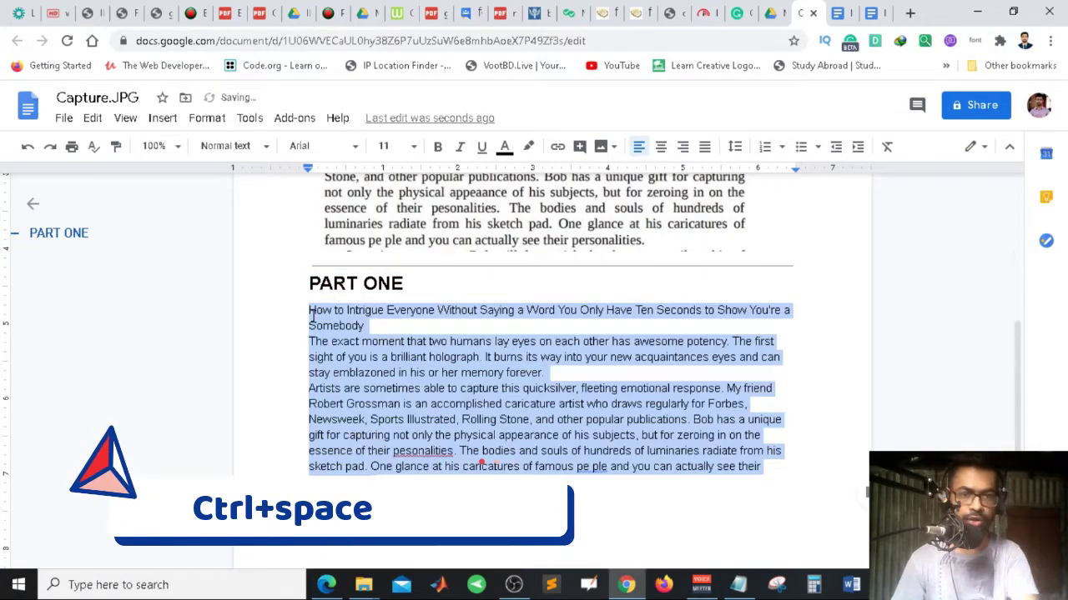
left_click(333, 367)
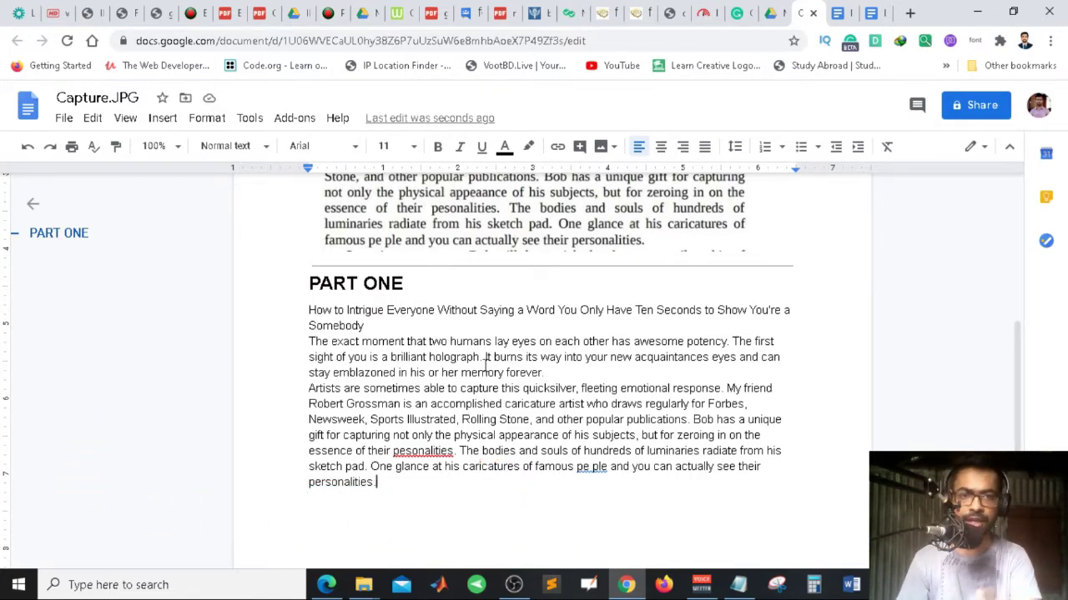
Step: Join the paragraph beginning "The exact moment" to the line above with a space, and correct "pesonalities" to "personalities"
left_click(310, 342)
key("BackSpace")
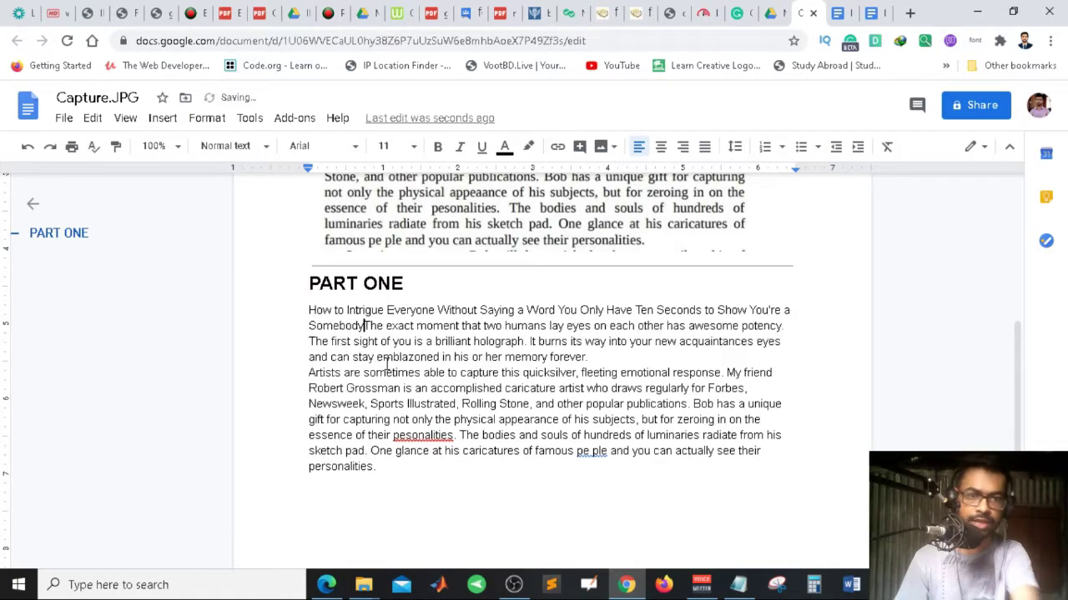
left_click(411, 439)
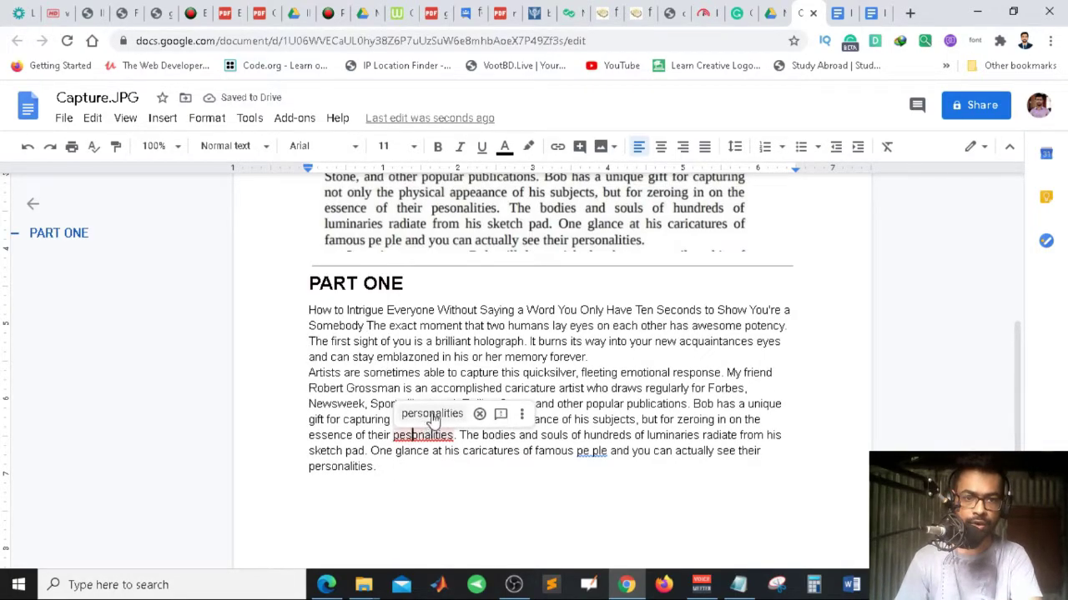
left_click(431, 412)
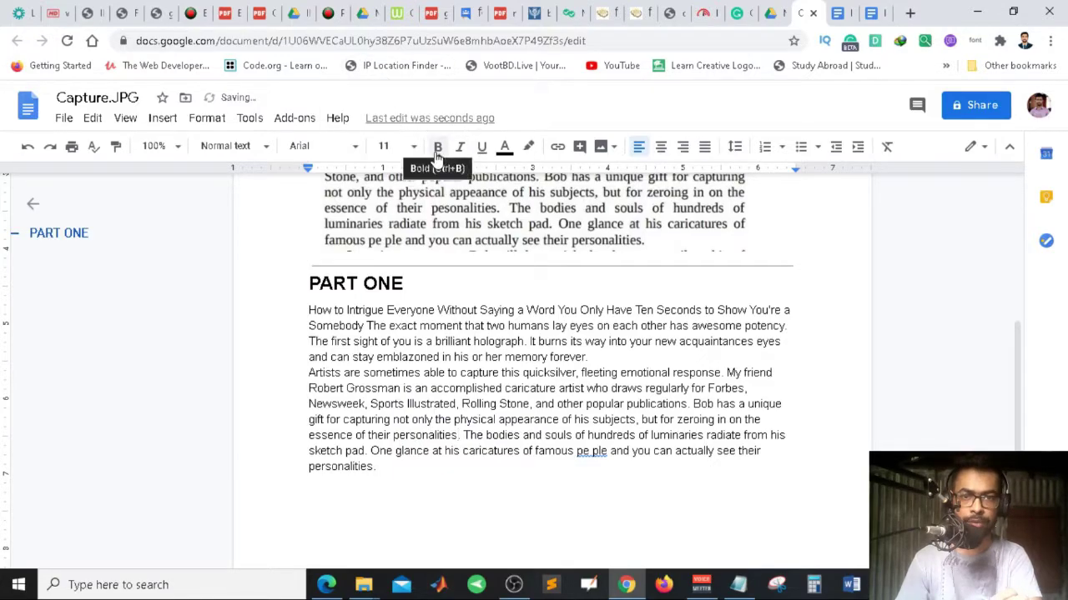
Step: View the available font sizes and compare the source image with the cleaned-up text beneath it
left_click(414, 147)
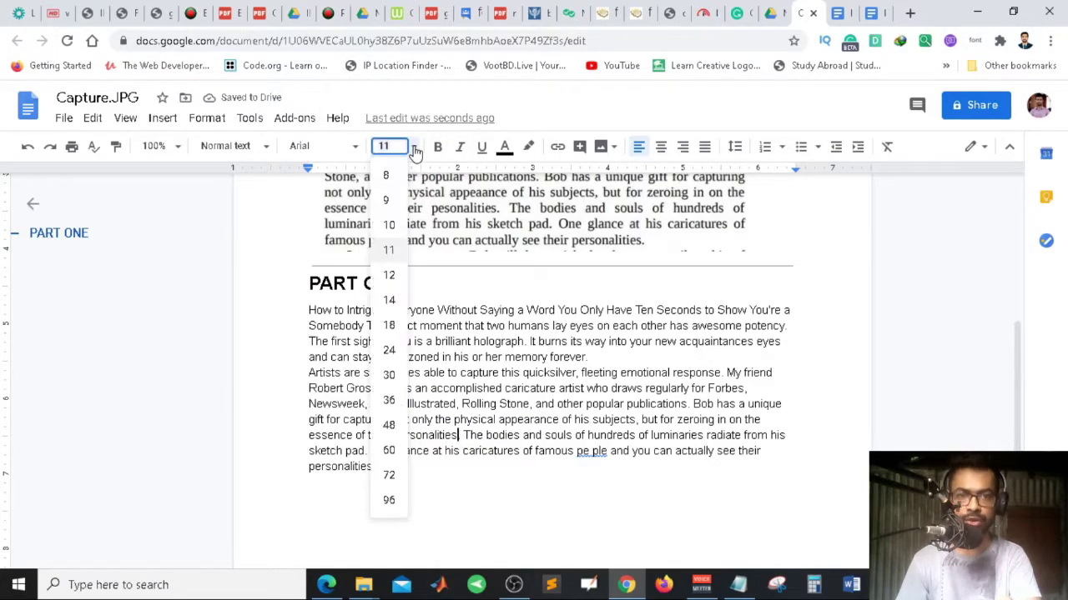
left_click(414, 150)
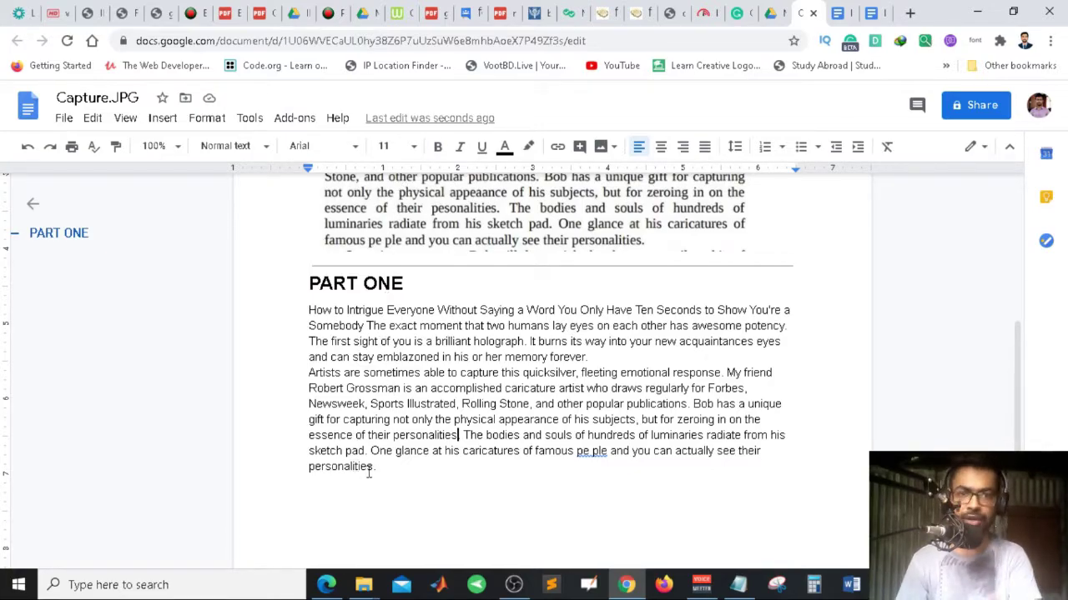
scroll(398, 467, "up", 4)
scroll(401, 465, "down", 2)
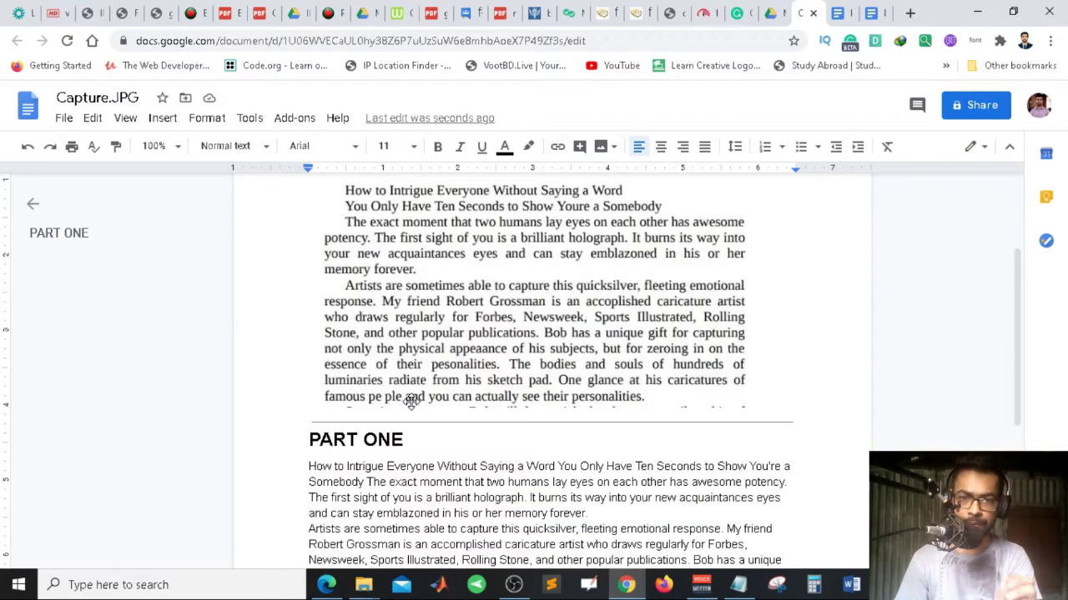
scroll(411, 400, "up", 2)
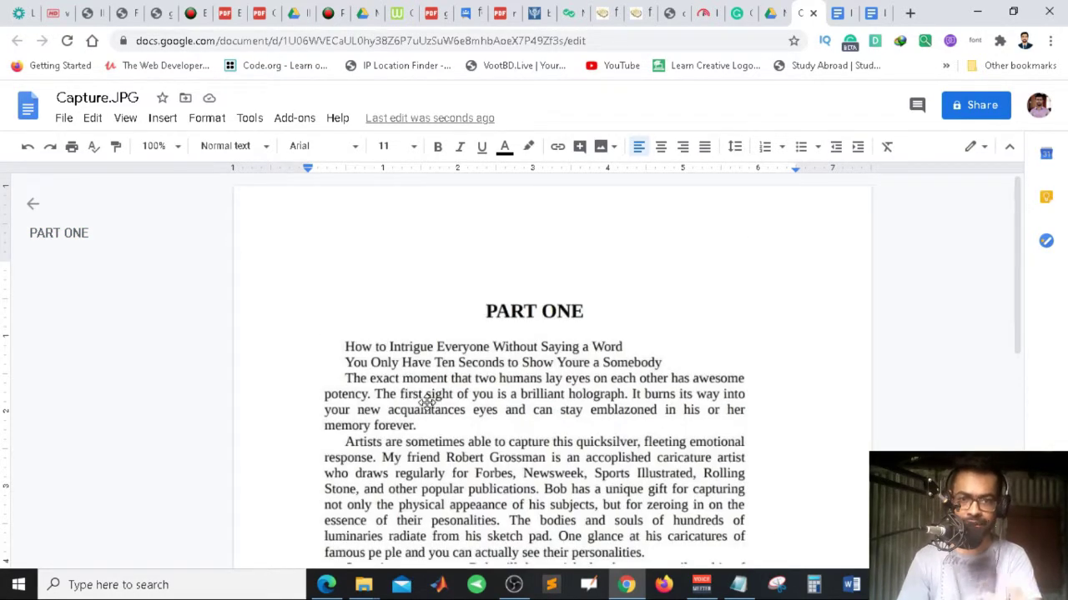
scroll(425, 406, "down", 2)
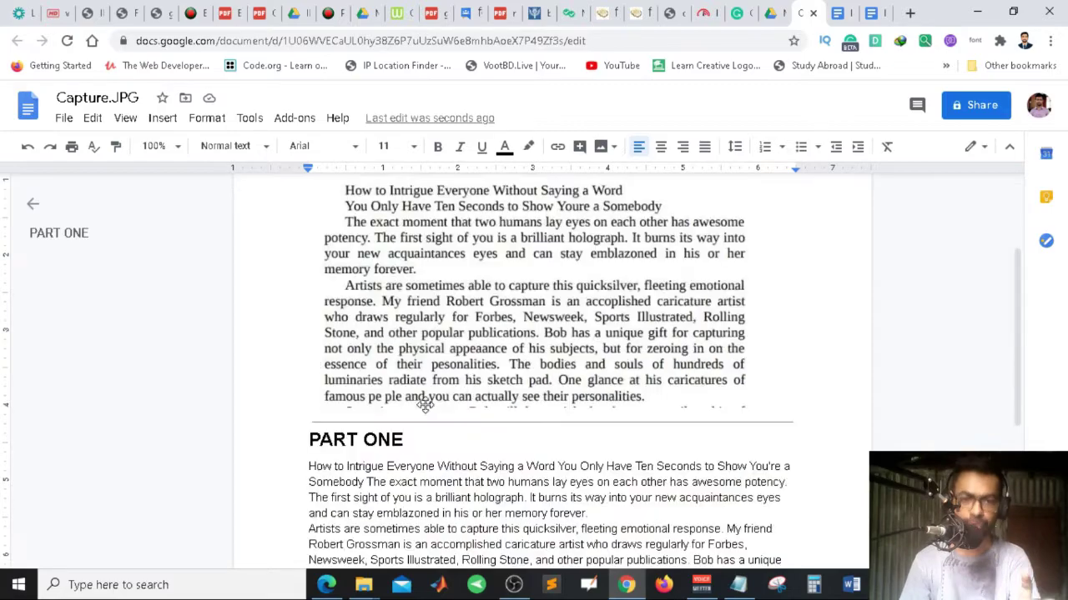
scroll(431, 451, "down", 2)
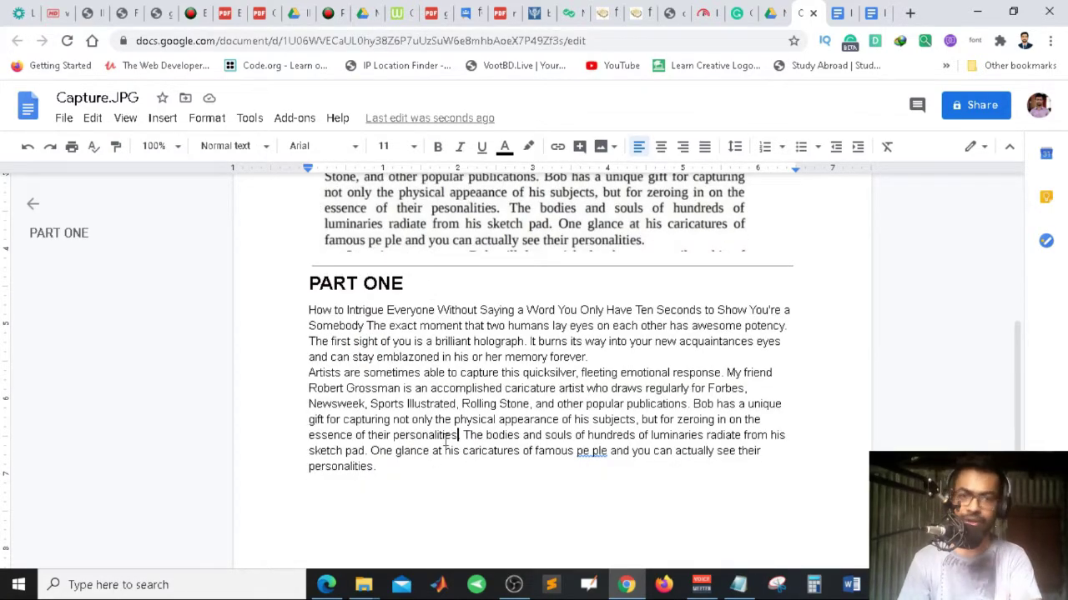
scroll(444, 440, "up", 2)
scroll(438, 438, "up", 2)
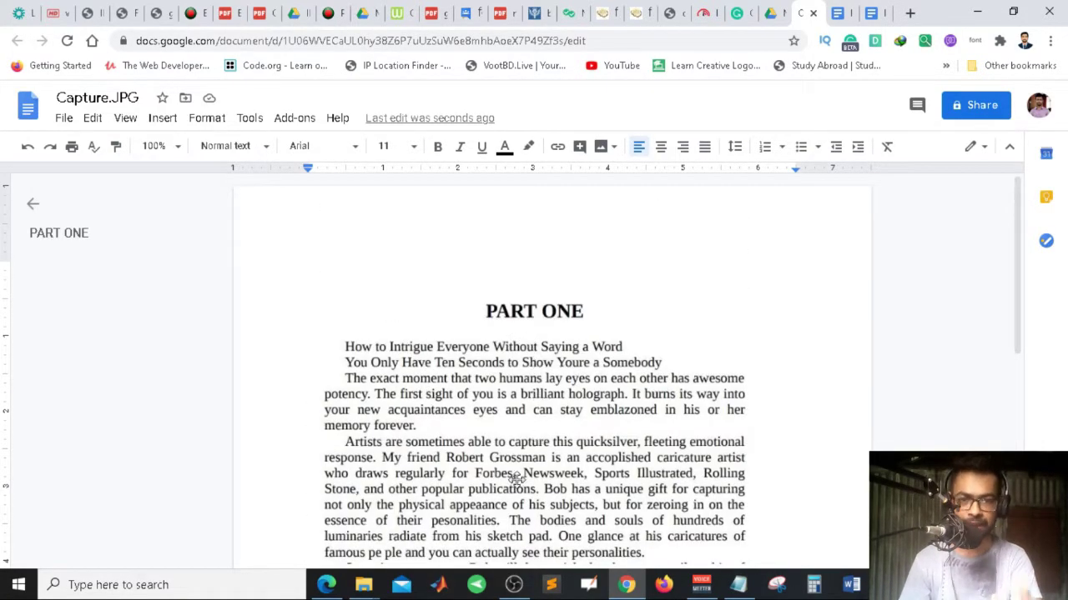
scroll(501, 463, "down", 4)
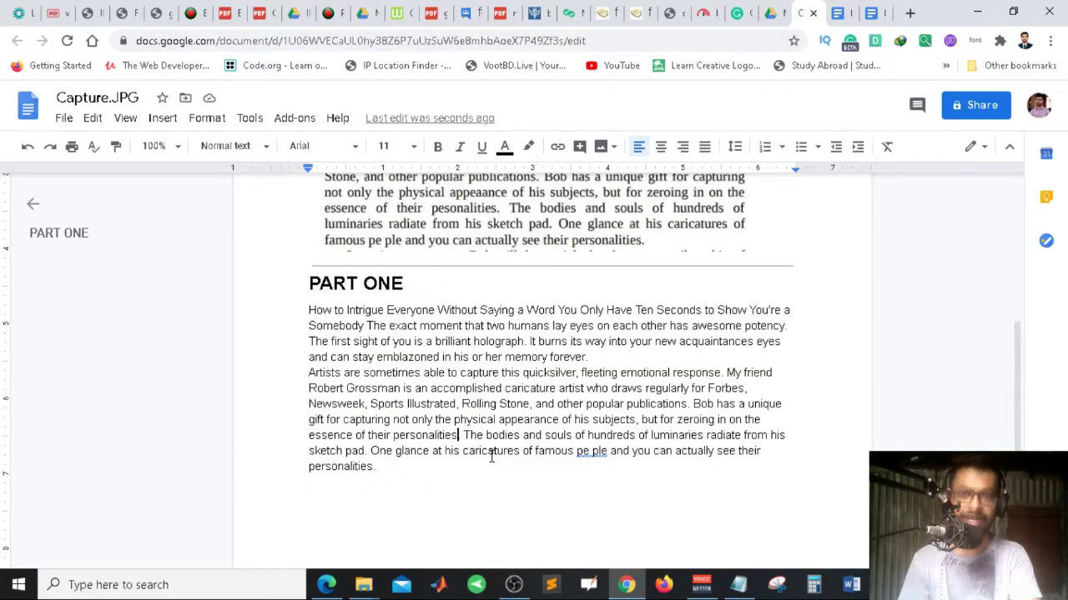
scroll(491, 452, "up", 4)
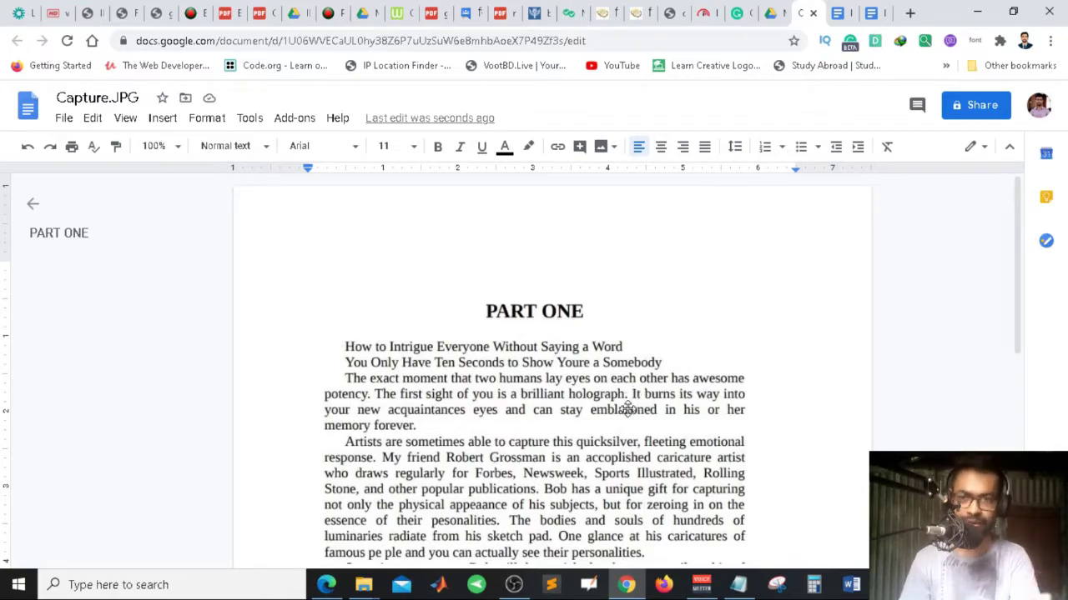
Step: Return to My Drive and preview the handwritten image IMG_20200717_142140.jpg
left_click(768, 18)
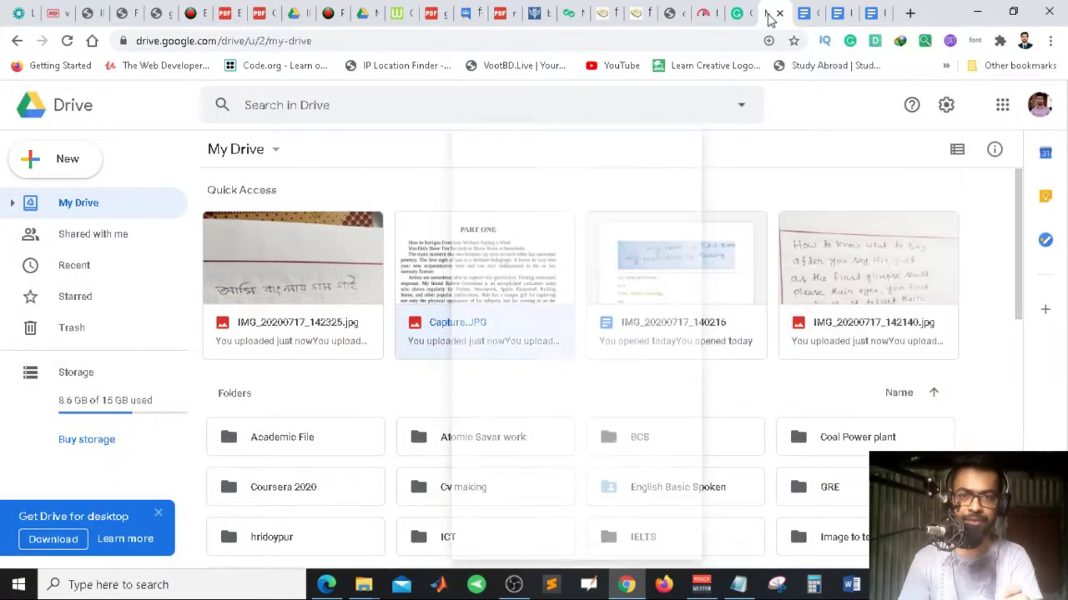
left_click(828, 291)
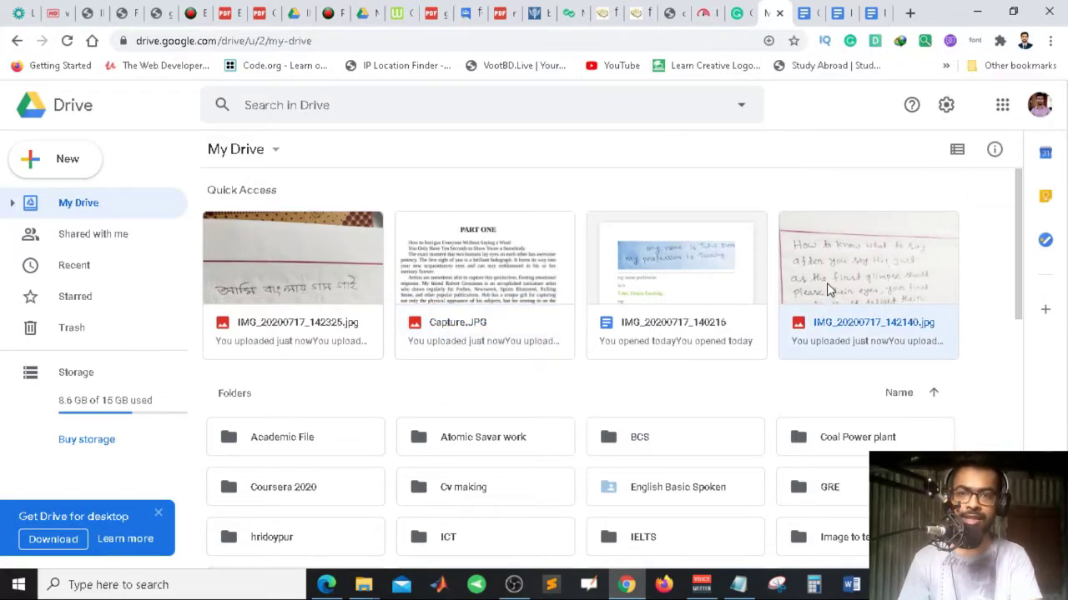
double_click(827, 282)
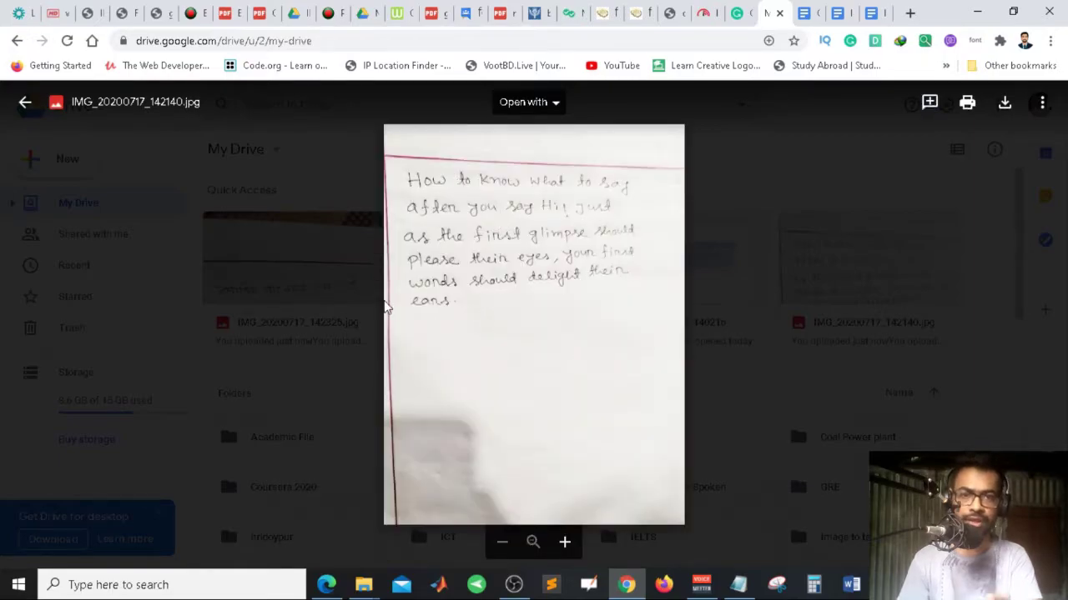
Step: Close the preview and open the handwritten image IMG_20200717_142140.jpg with Google Docs to extract its text
left_click(974, 361)
right_click(882, 322)
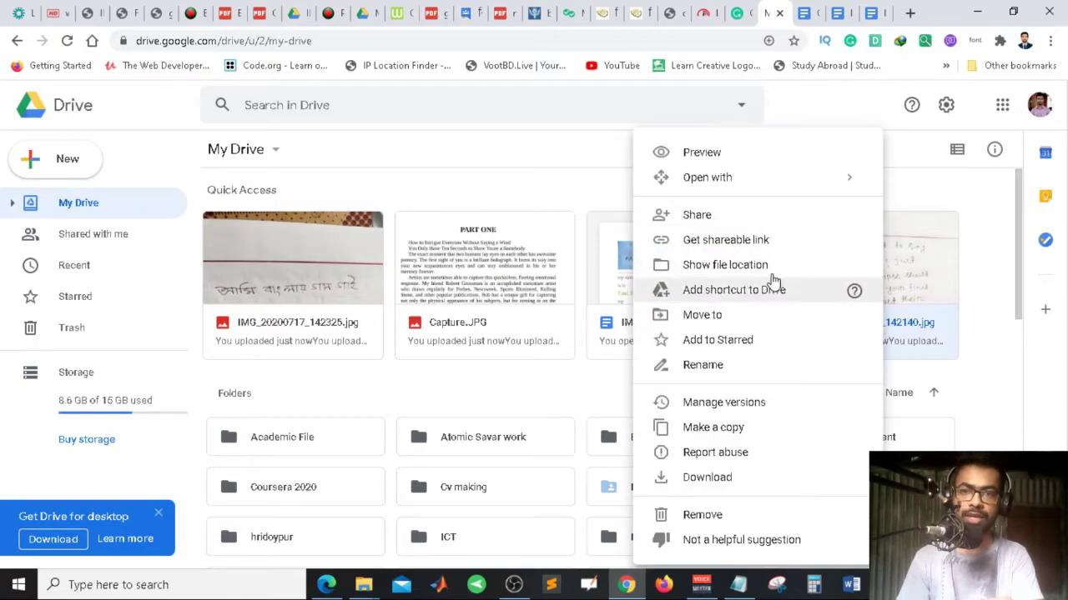
mouse_move(756, 191)
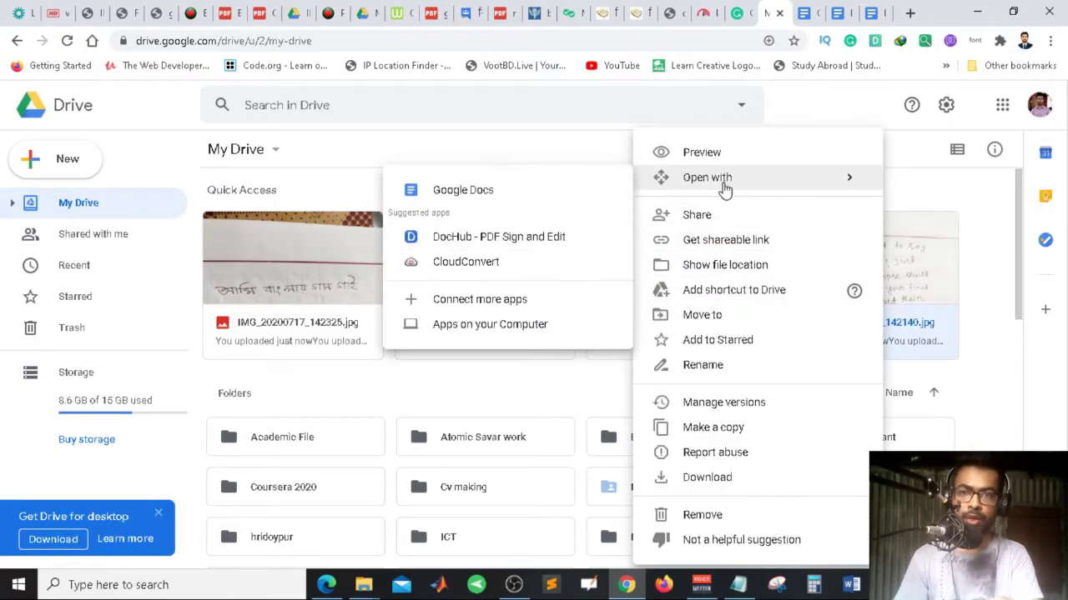
left_click(515, 191)
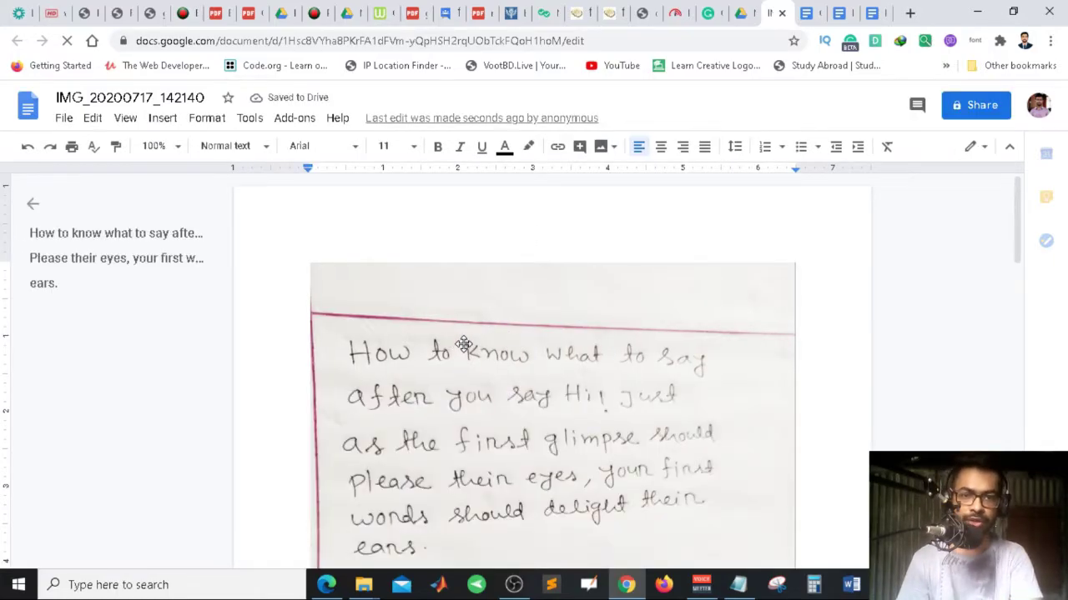
Step: Clear the formatting of all three lines of text extracted below the handwritten image, from "How to know" to "ears."
scroll(463, 344, "down", 4)
scroll(463, 344, "up", 4)
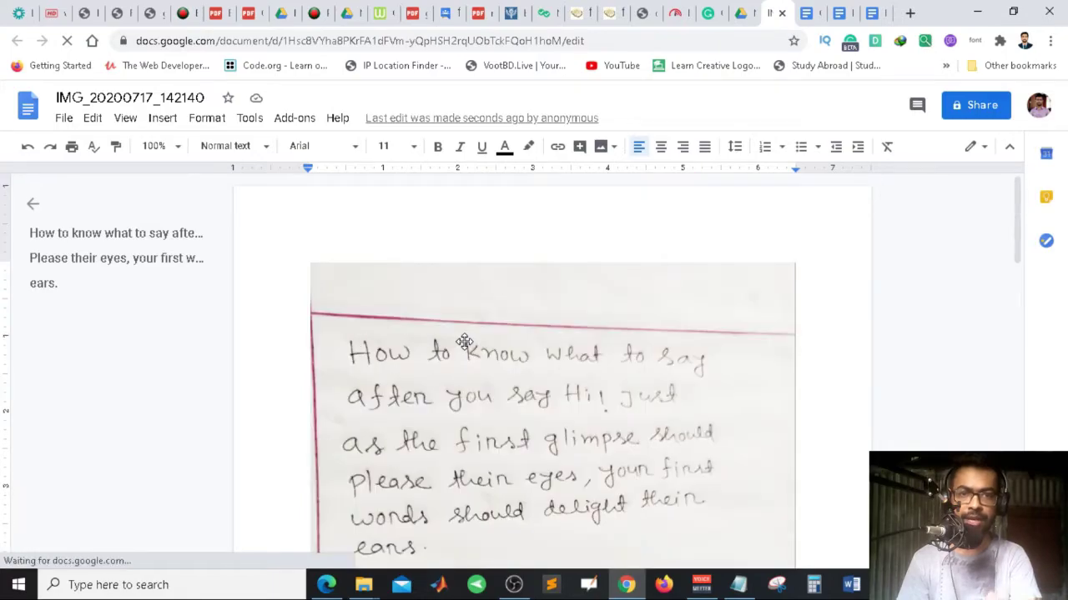
scroll(465, 341, "down", 4)
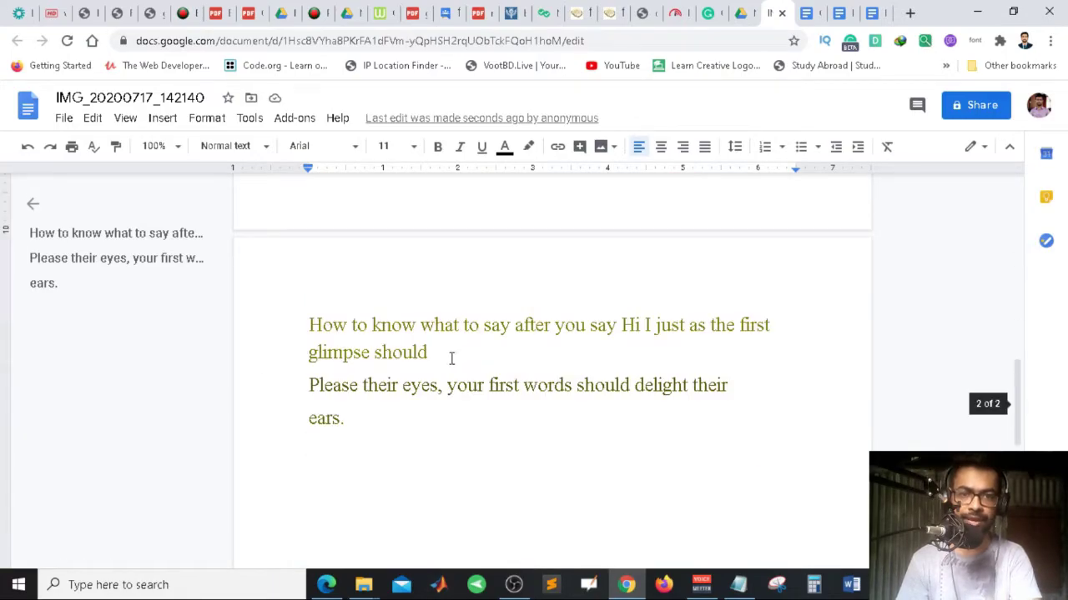
left_click_drag(387, 423, 264, 336)
key("ctrl+backslash")
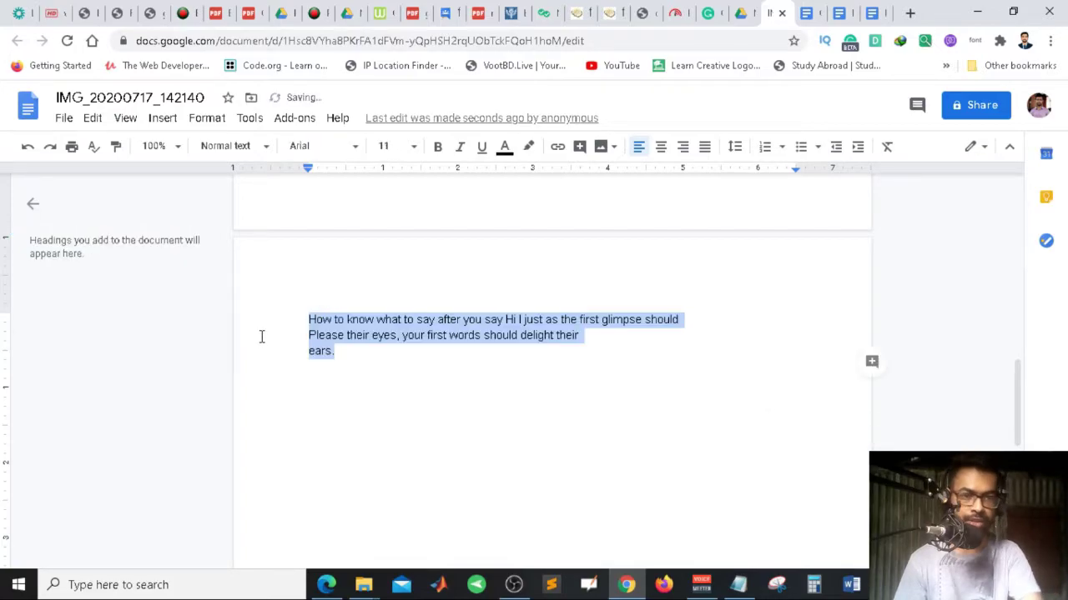
Step: Compare the extracted English text on the second page with the handwriting in the source image
left_click(409, 370)
left_click_drag(376, 346, 302, 318)
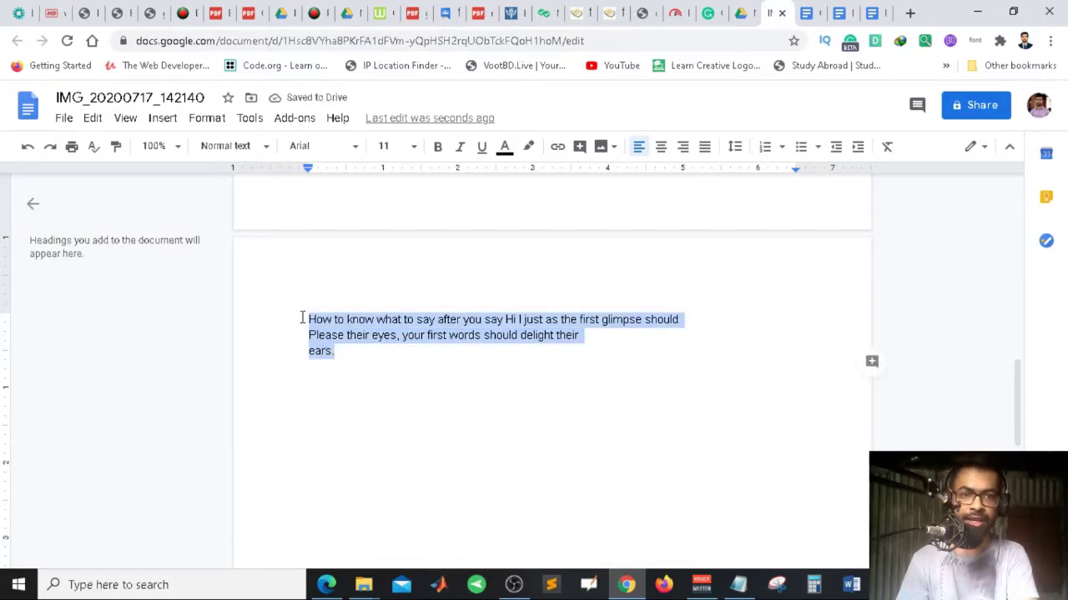
scroll(500, 374, "up", 10)
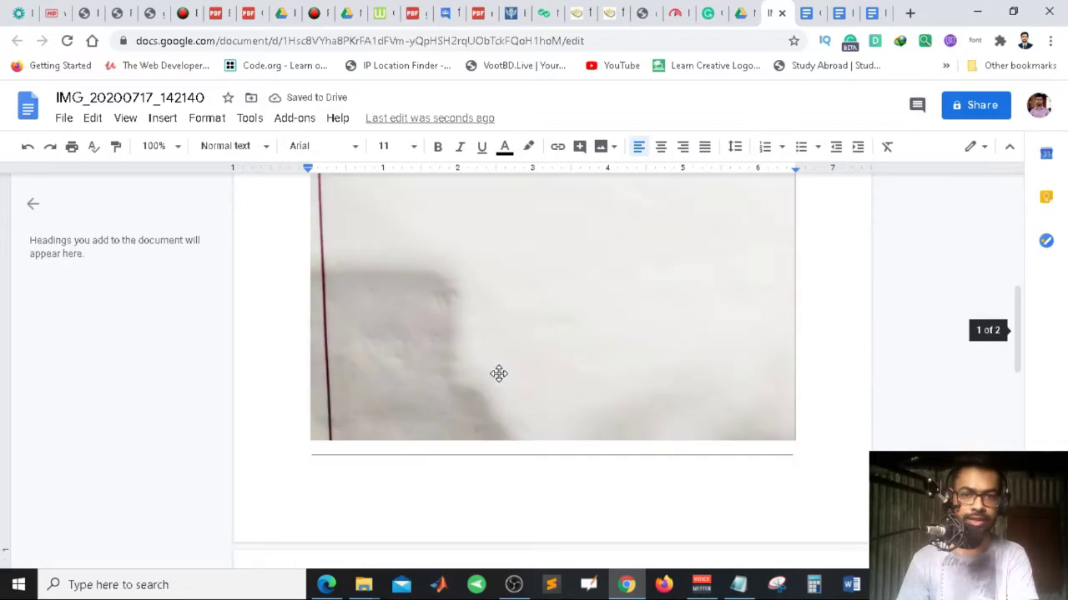
scroll(499, 371, "down", 8)
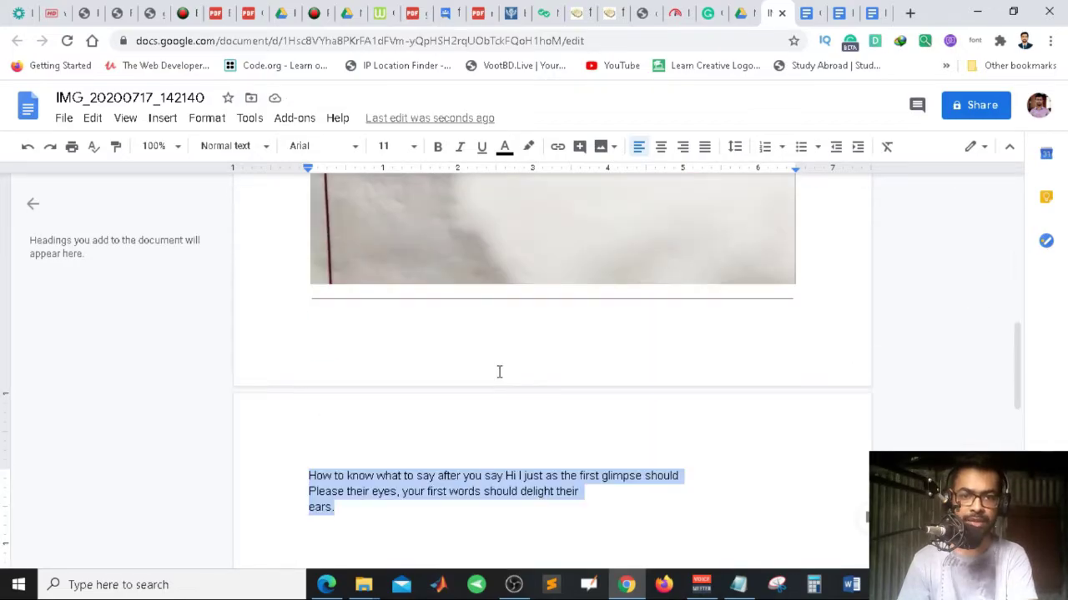
scroll(498, 371, "down", 2)
left_click(472, 385)
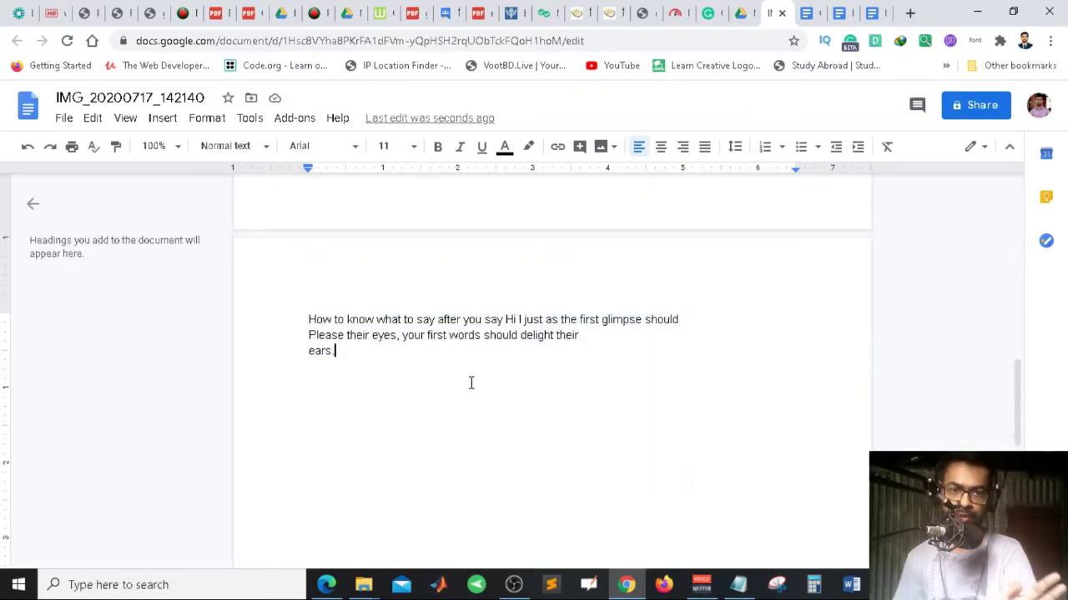
scroll(470, 382, "up", 10)
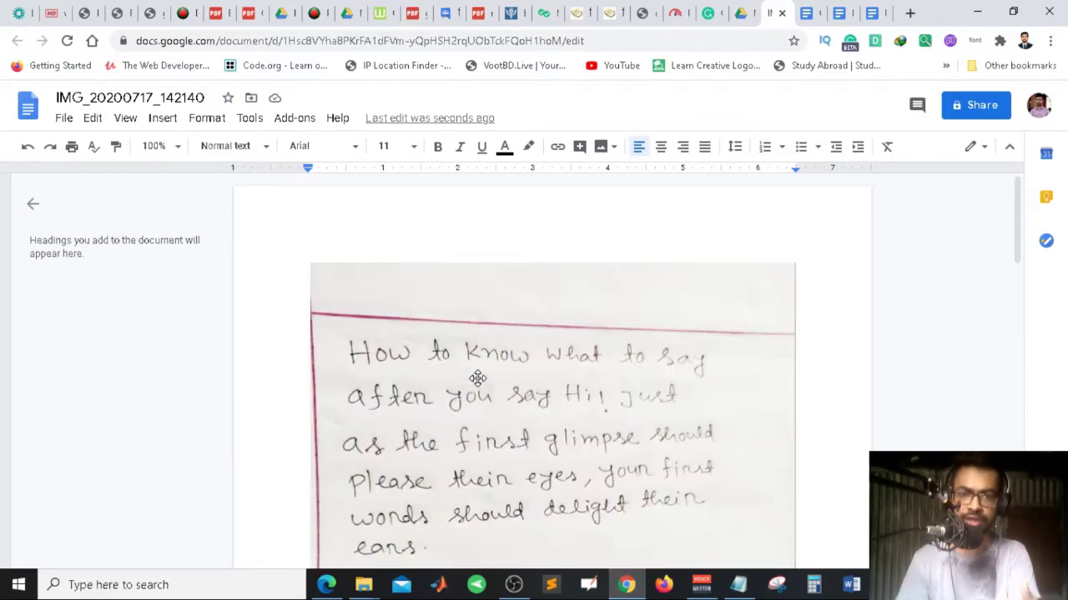
scroll(476, 379, "down", 8)
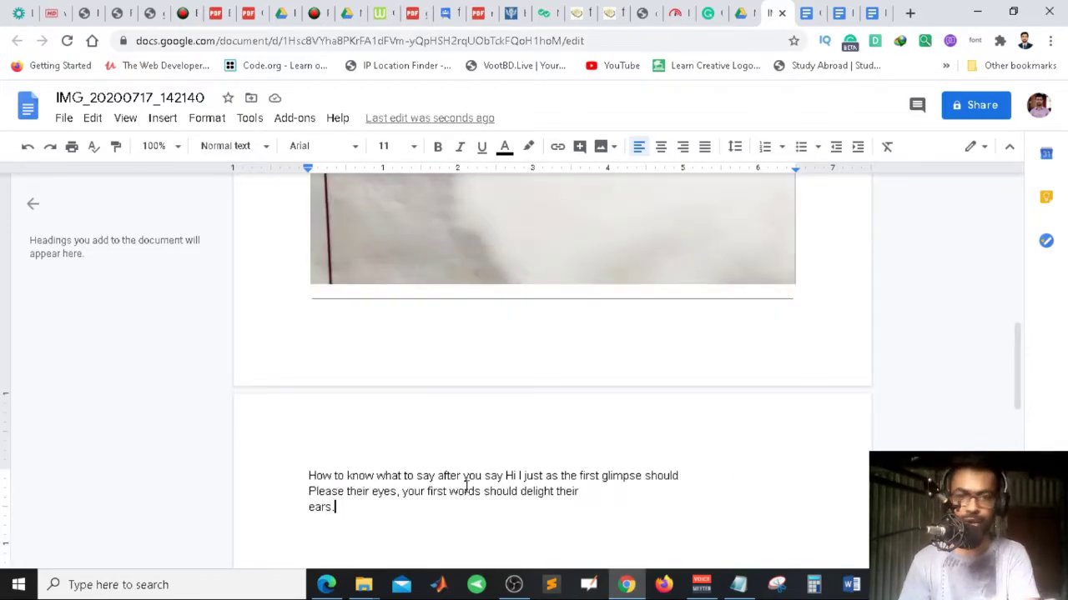
Step: Return to My Drive and preview the handwritten Bengali image IMG_20200717_142325.jpg, closing the preview again
left_click(739, 15)
double_click(270, 259)
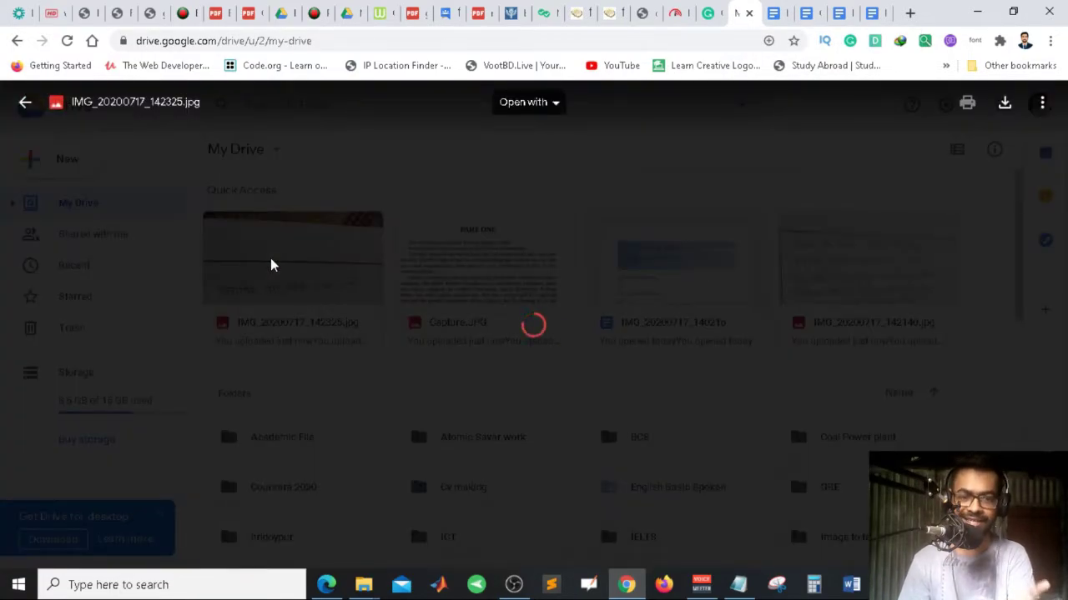
left_click(716, 367)
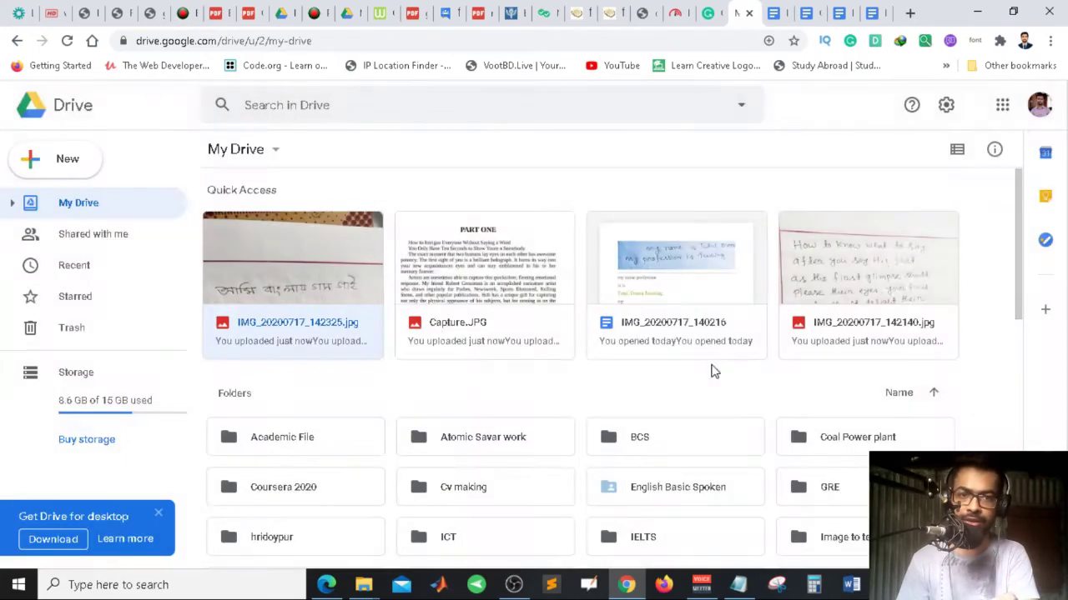
Step: Open the Bengali image IMG_20200717_142325.jpg with Google Docs to extract its text
right_click(322, 275)
mouse_move(421, 192)
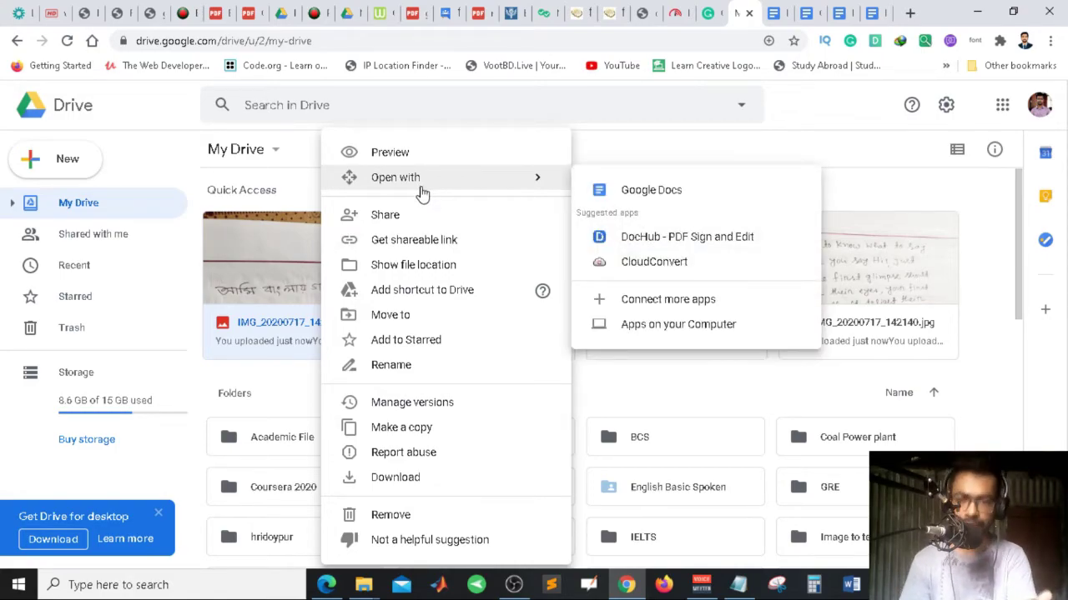
left_click(653, 190)
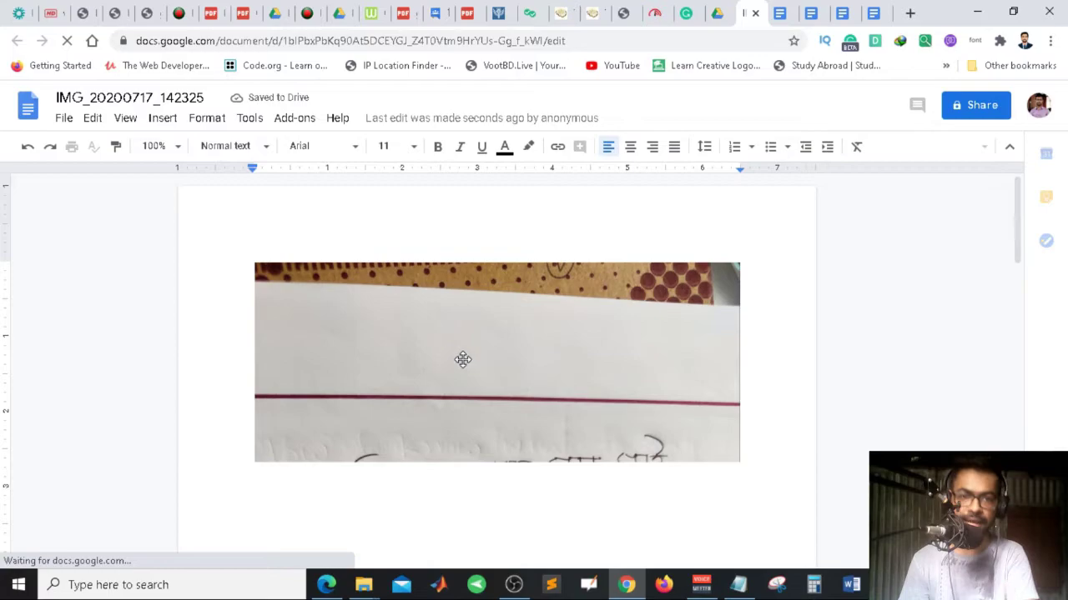
Step: Compare the extracted Bengali line on the second page word by word with the handwriting in the source image
scroll(463, 359, "down", 2)
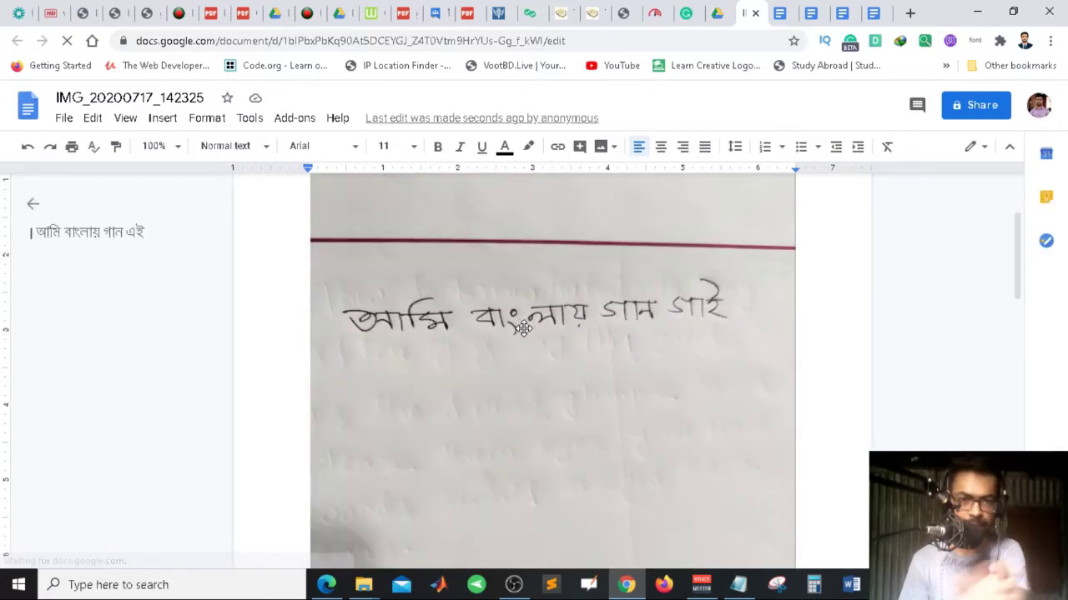
scroll(525, 326, "down", 5)
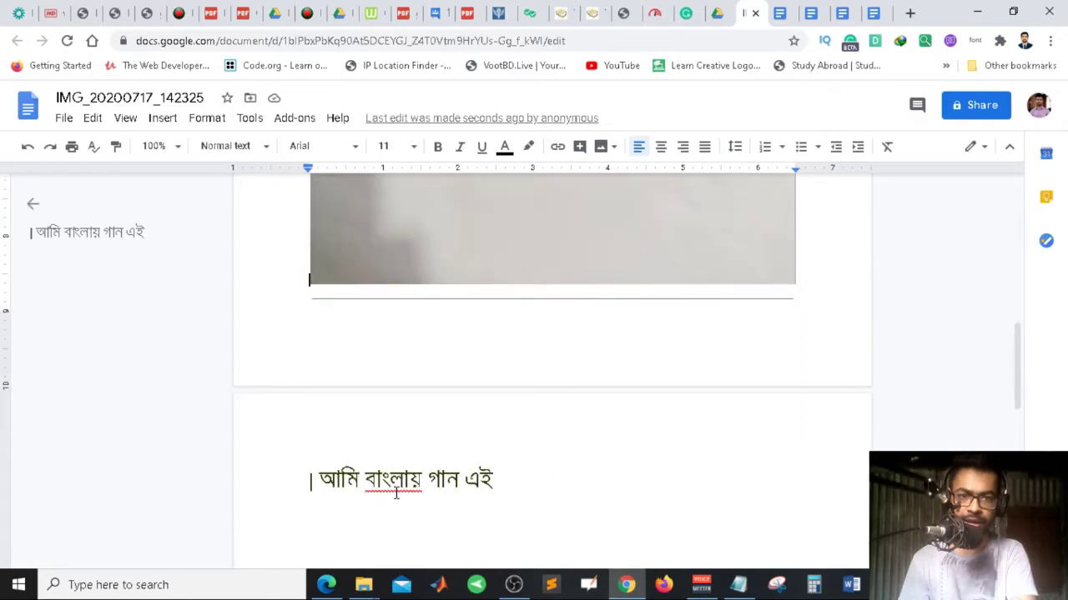
scroll(488, 493, "up", 6)
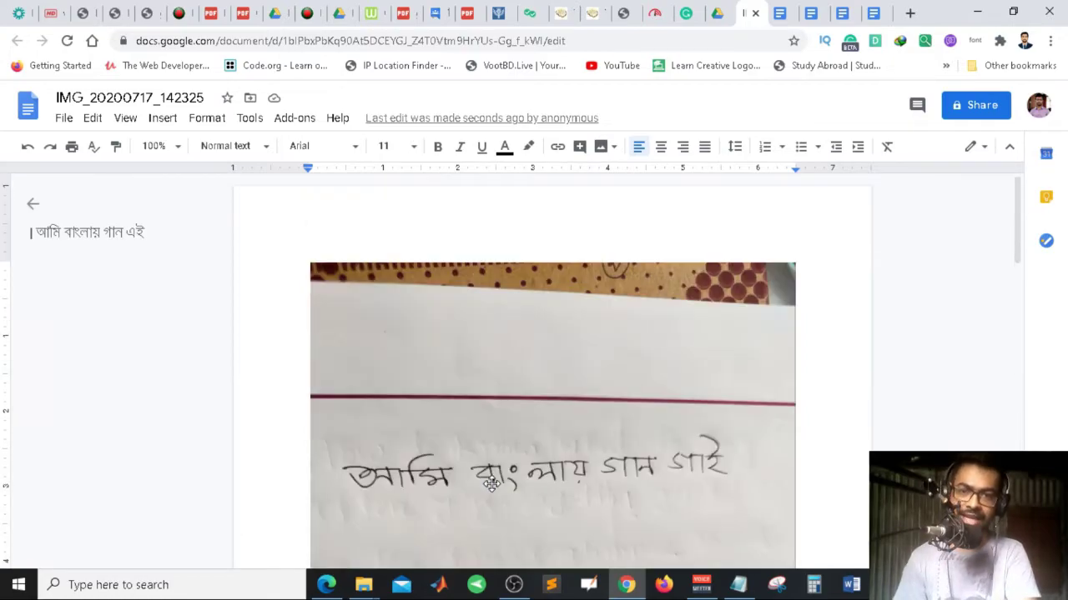
scroll(642, 475, "down", 2)
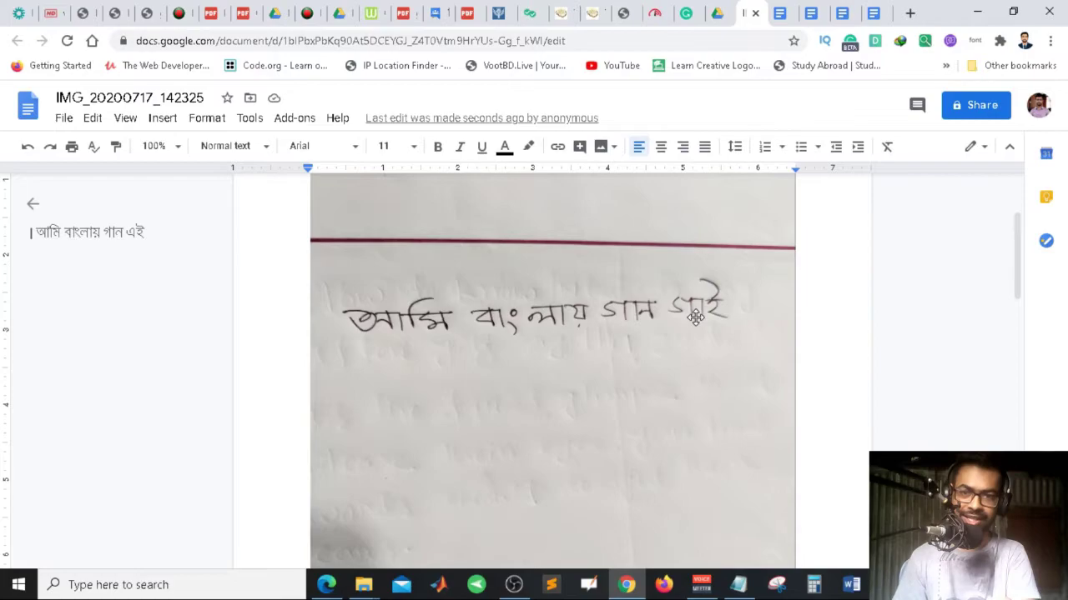
scroll(672, 372, "down", 5)
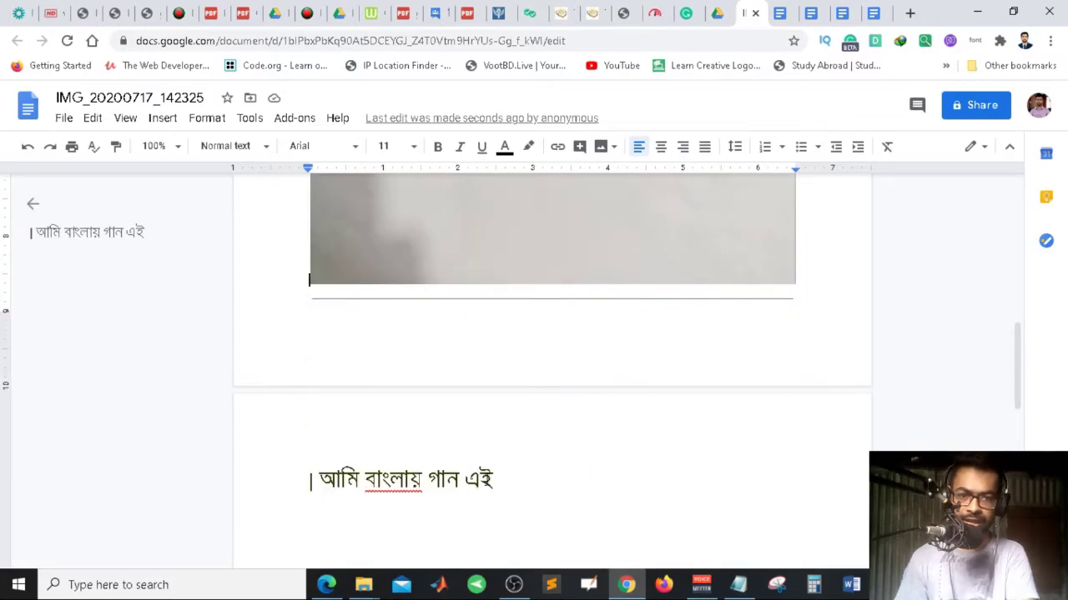
left_click(497, 480)
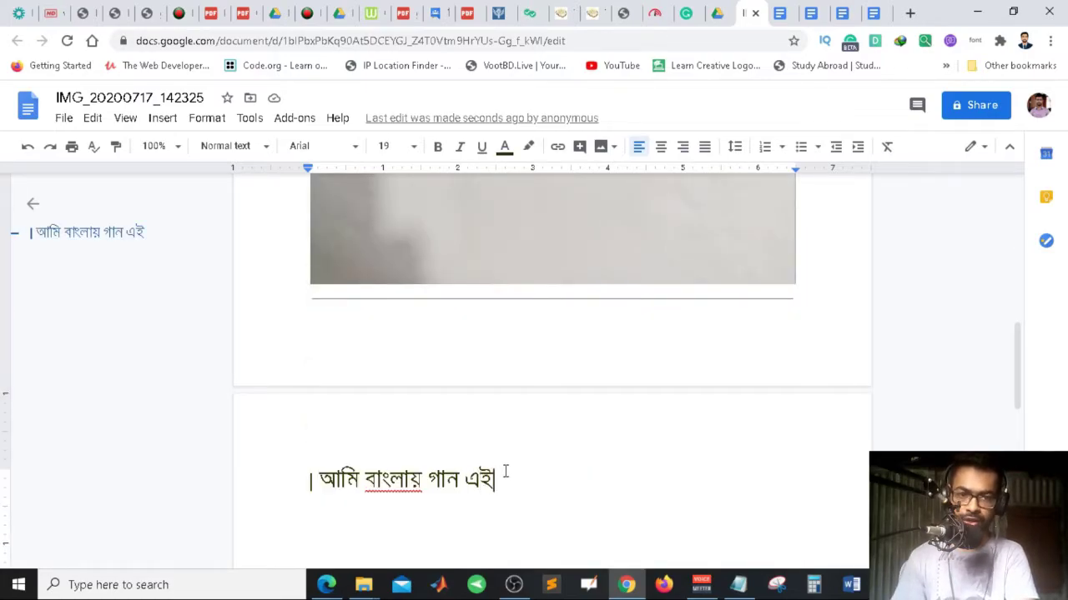
scroll(525, 452, "up", 5)
scroll(571, 451, "down", 5)
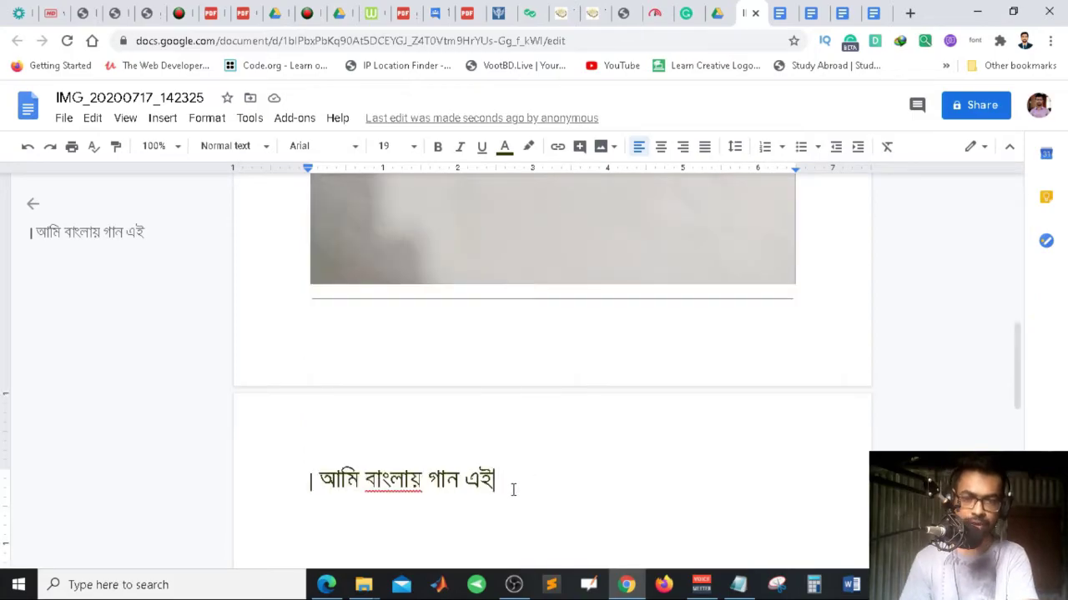
scroll(492, 480, "up", 5)
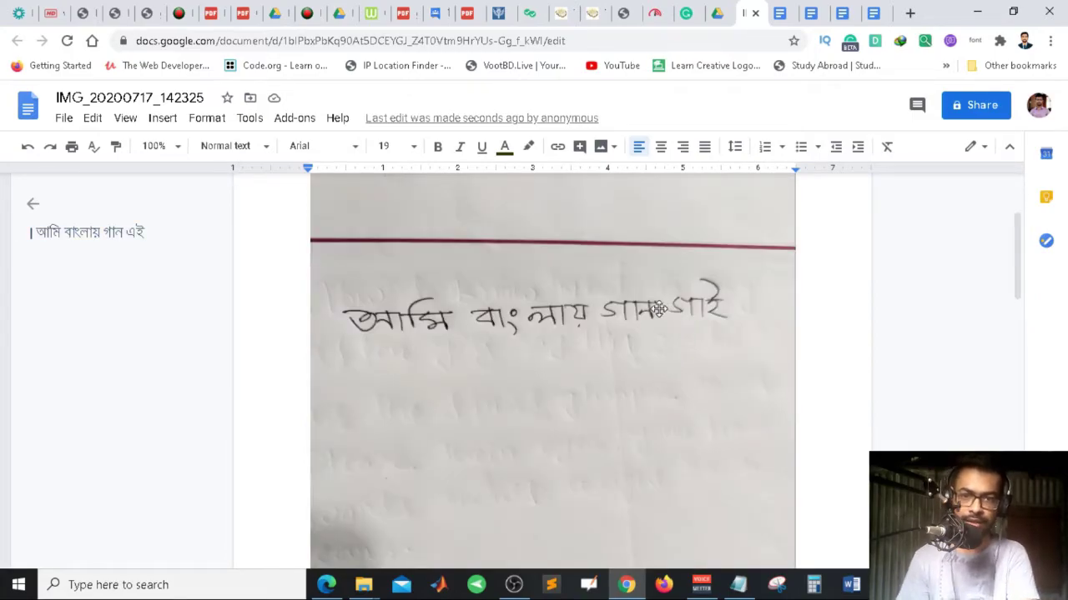
scroll(583, 432, "down", 5)
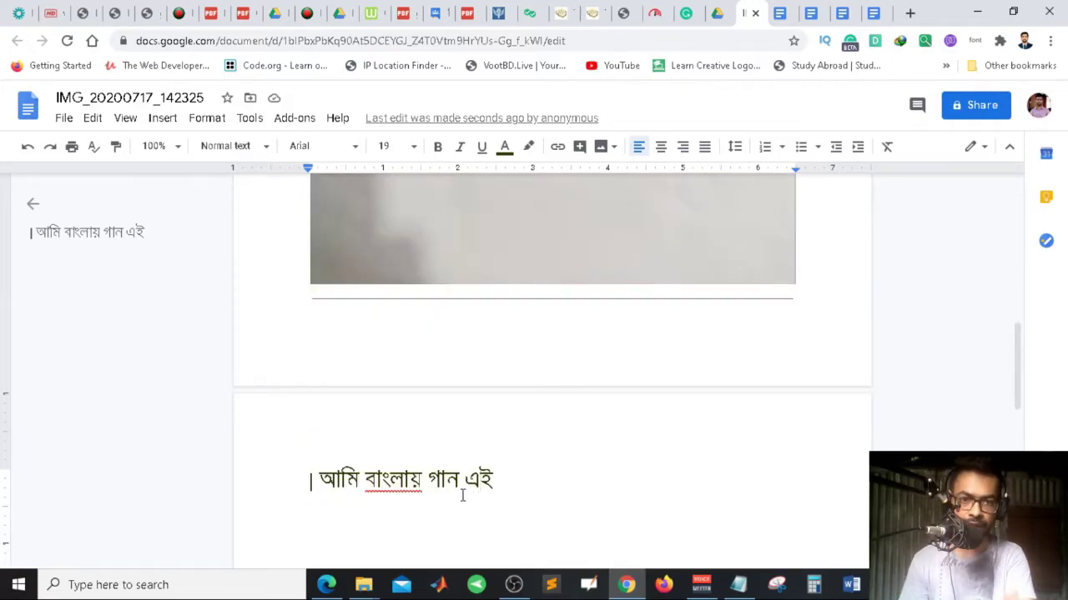